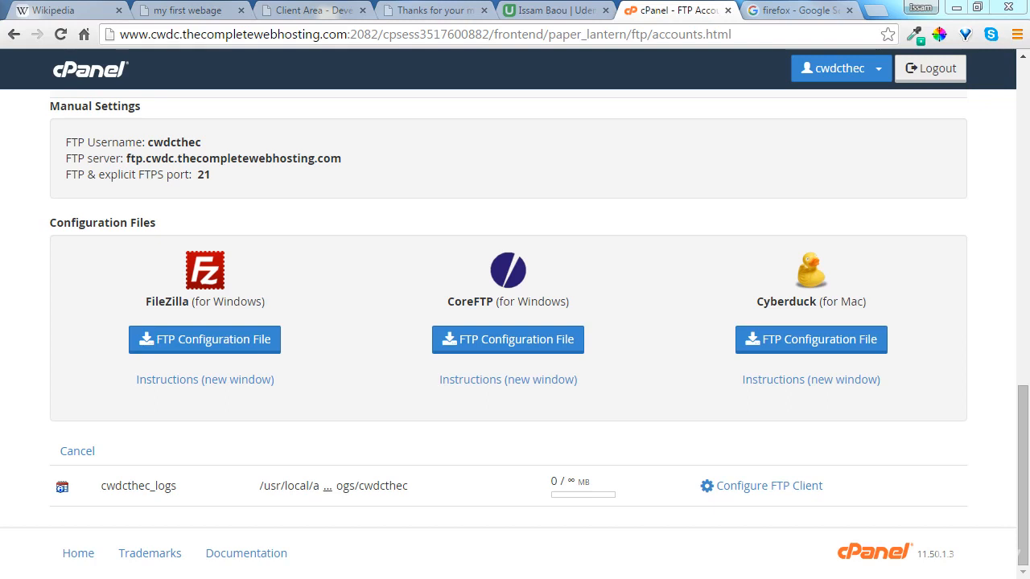
# Open the official Firefox site from the existing firefox search results and download the free desktop browser
pyautogui.click(784, 12)
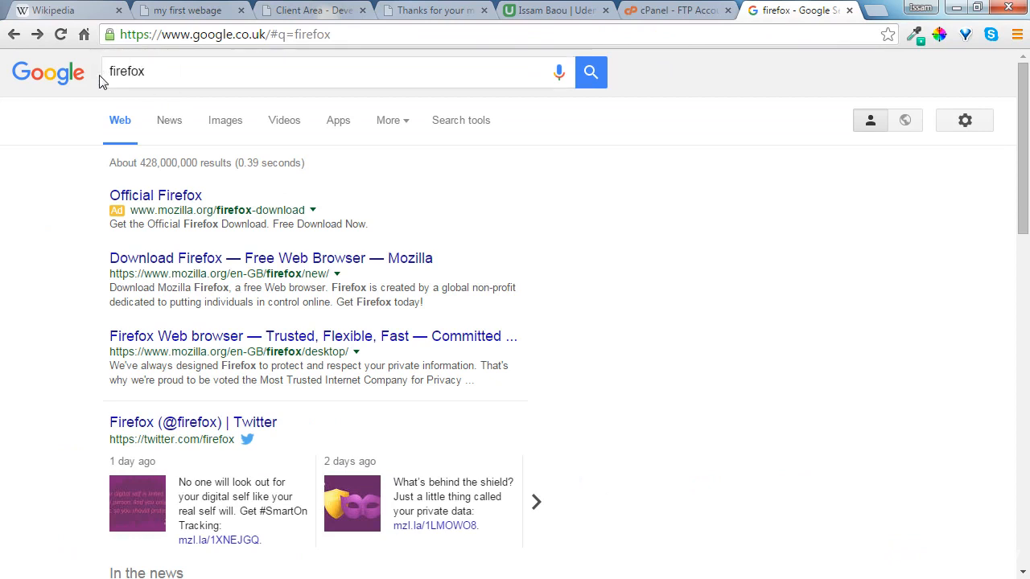
pyautogui.click(145, 201)
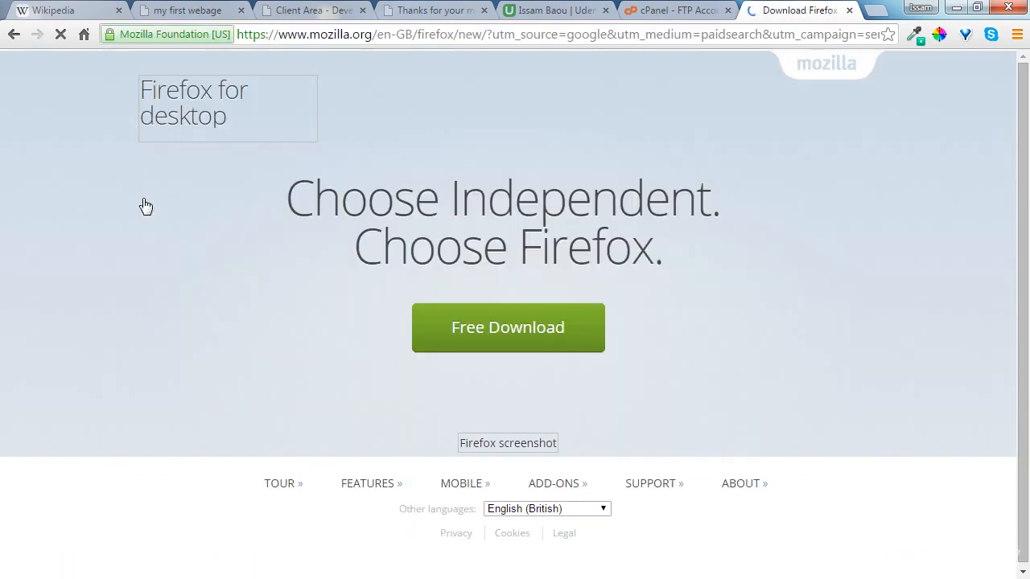
pyautogui.click(514, 320)
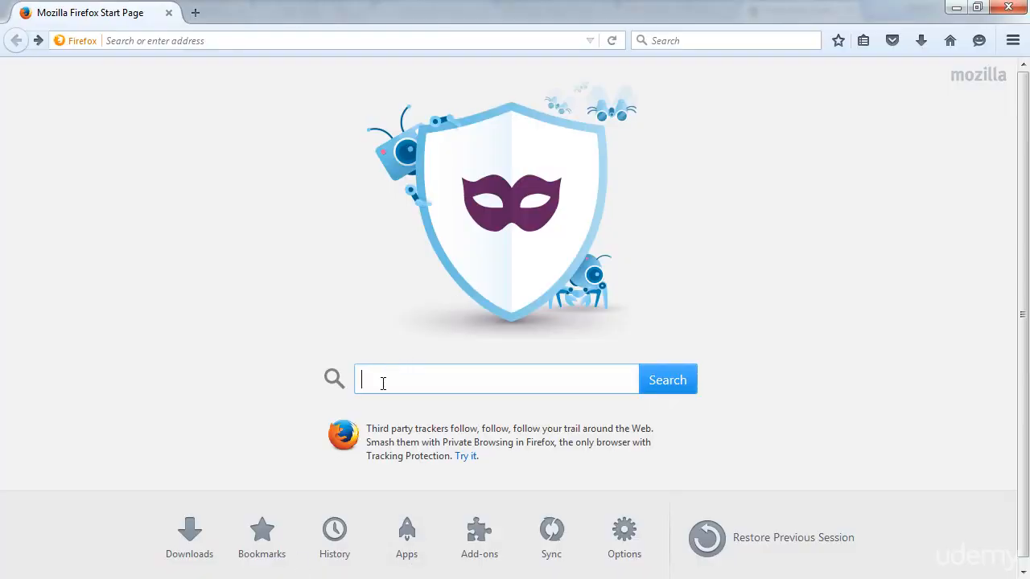
# In Firefox, search the web for fireftp and open the FireFTP page on Mozilla Add-ons
pyautogui.write('fire')
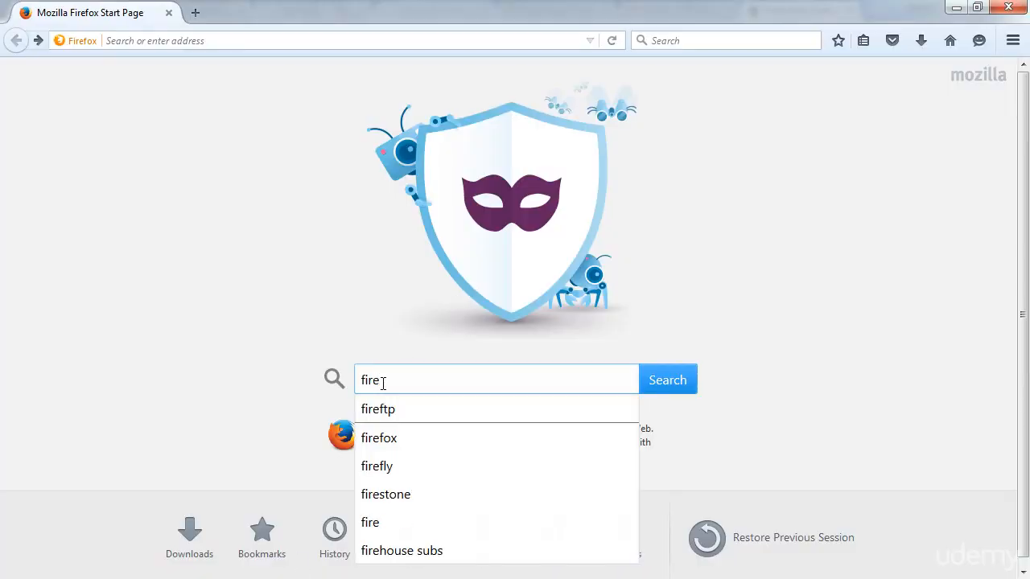
pyautogui.press('Down')
pyautogui.press('Return')
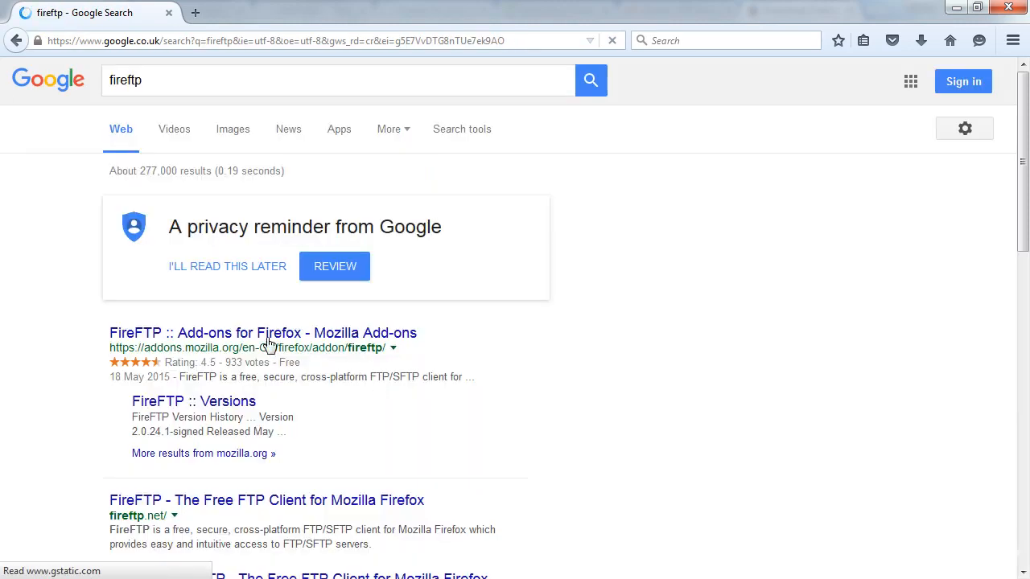
pyautogui.click(212, 338)
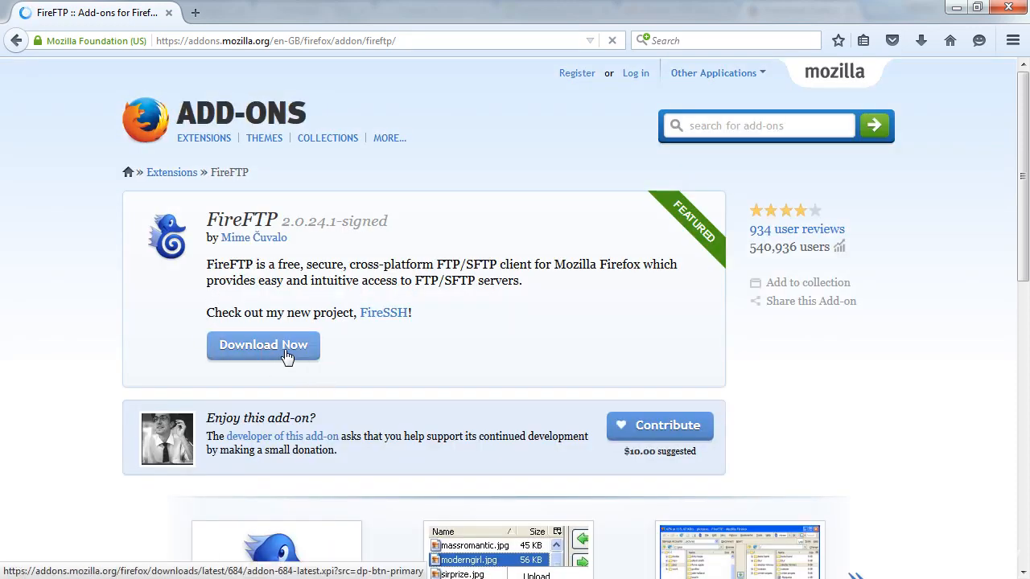
# Download and install the FireFTP add-on, restarting Firefox to complete the installation
pyautogui.click(286, 354)
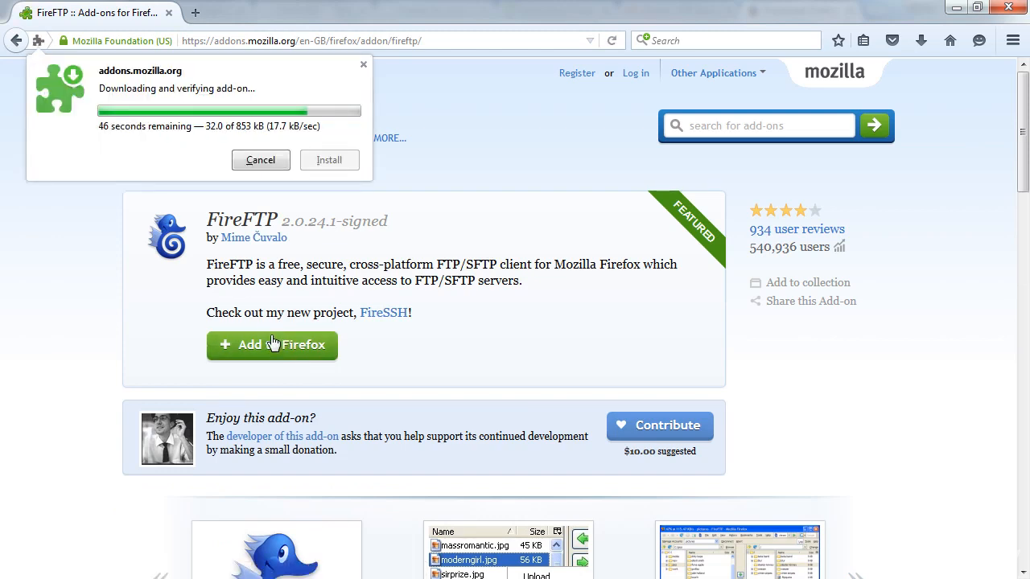
pyautogui.click(339, 166)
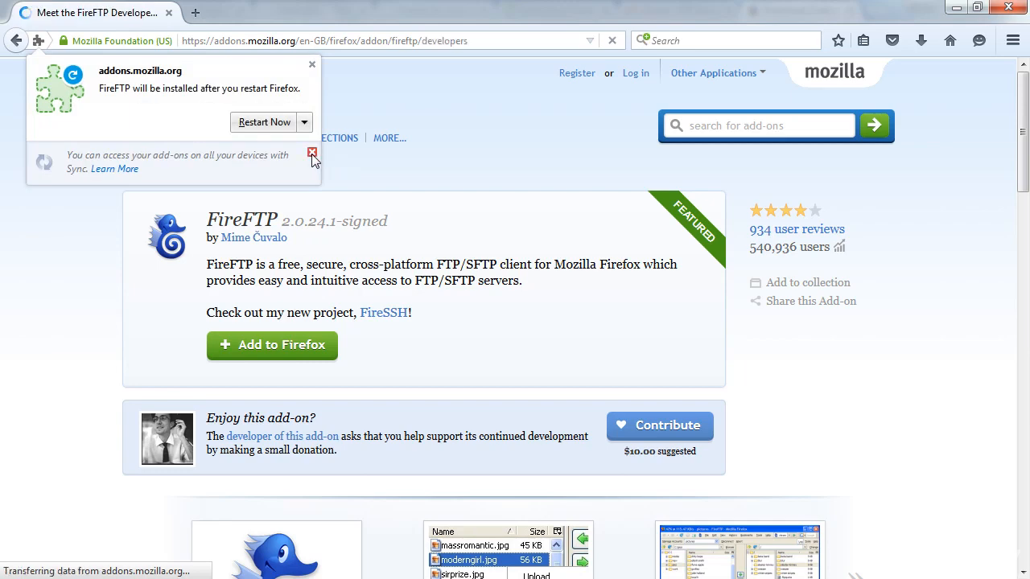
pyautogui.click(264, 122)
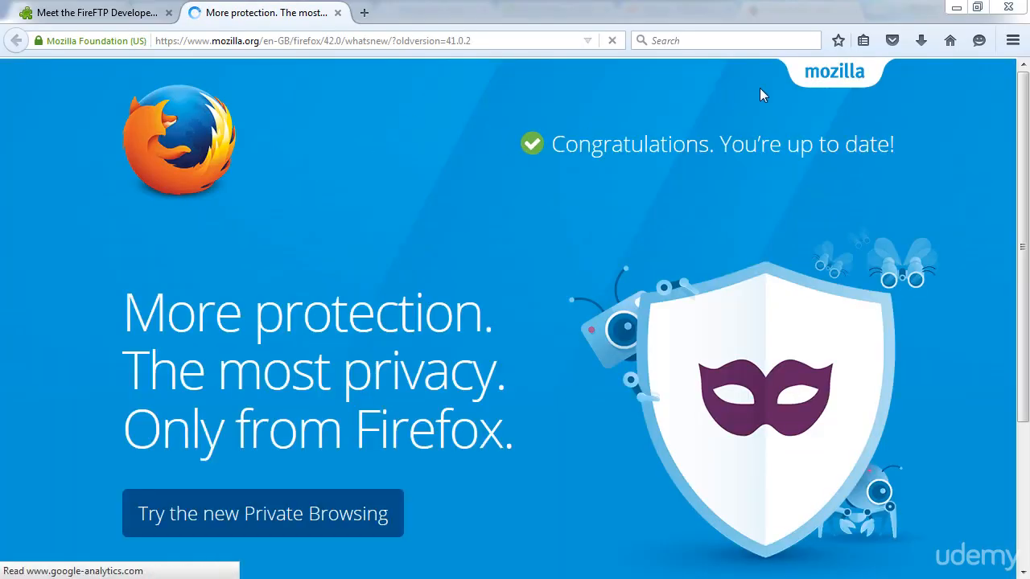
# Customise Firefox by placing the FireFTP icon at the far end of the tab strip, then leave customisation
pyautogui.click(1013, 42)
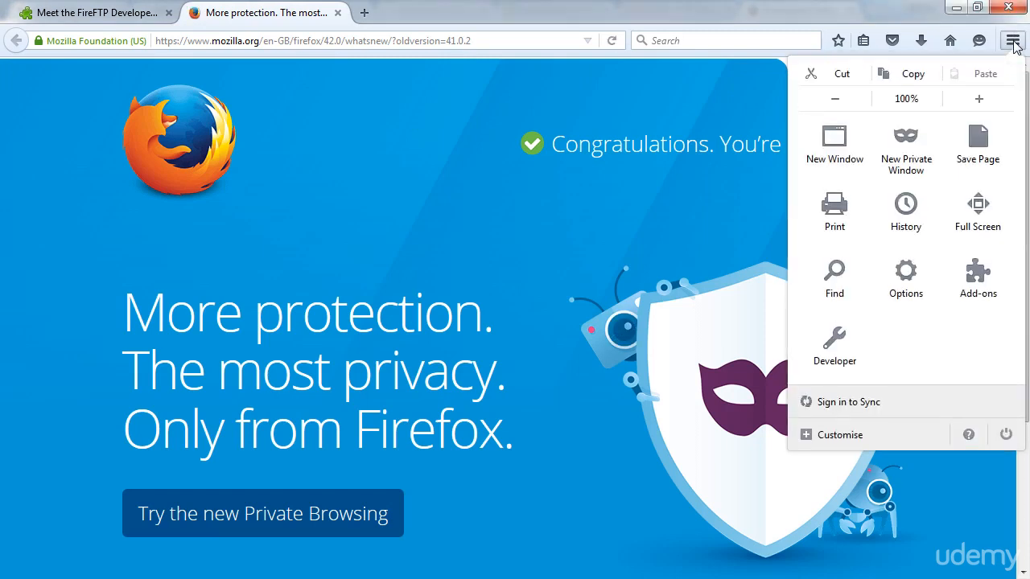
pyautogui.click(855, 442)
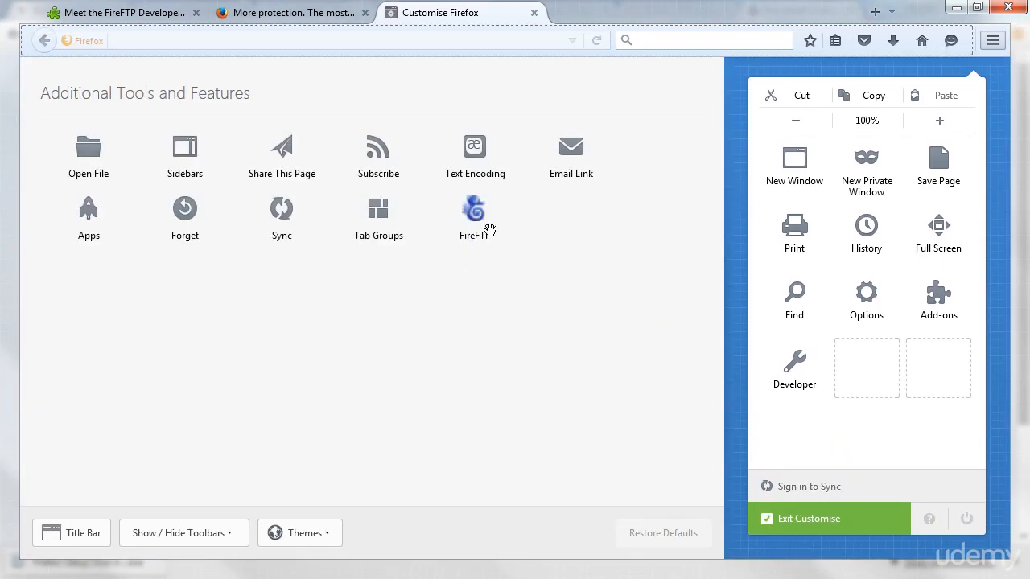
pyautogui.moveTo(488, 228); pyautogui.dragTo(917, 16)
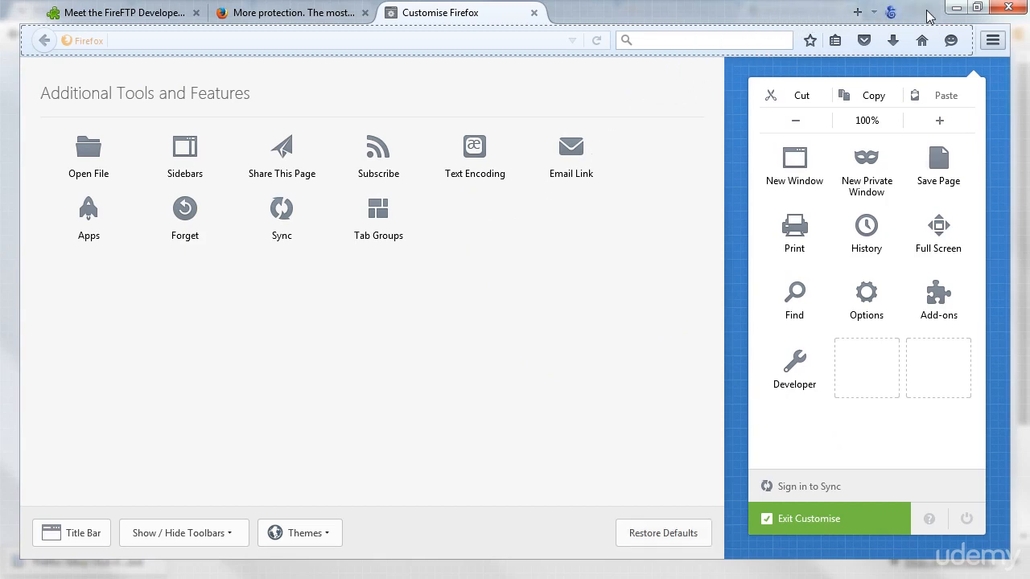
pyautogui.click(992, 45)
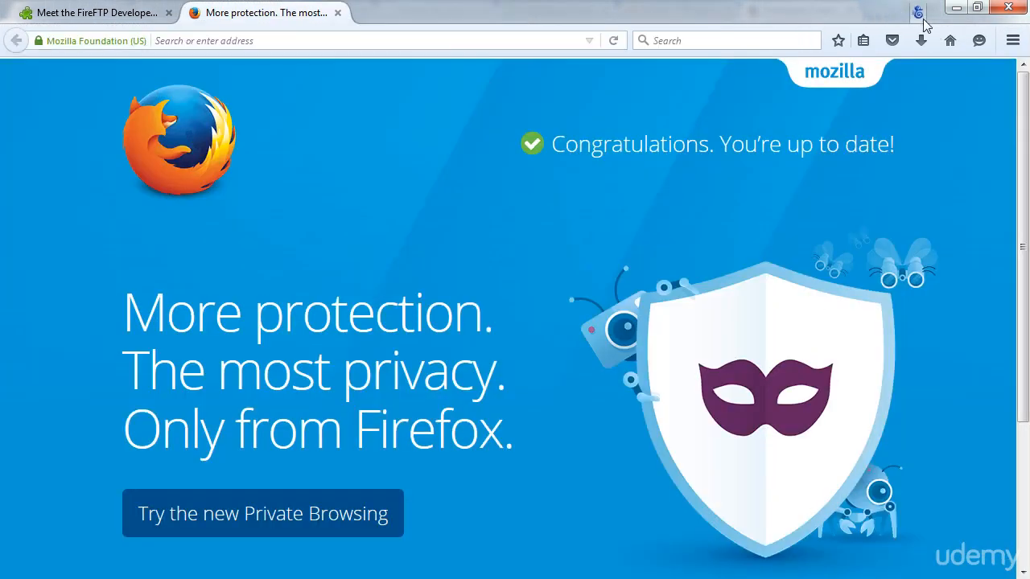
# Launch FireFTP and close the Firefox update page and the FireFTP developers page
pyautogui.click(920, 14)
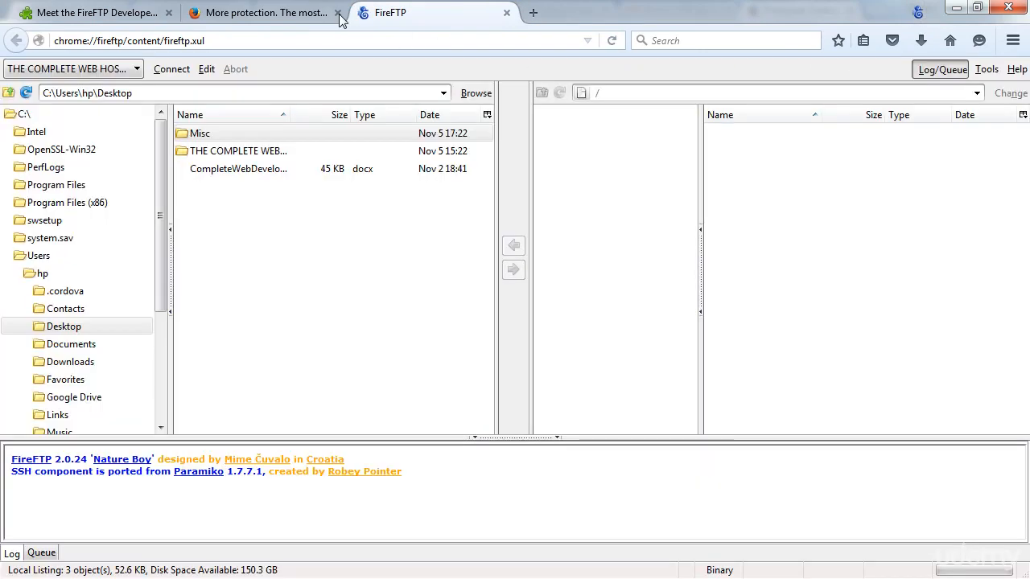
pyautogui.click(338, 13)
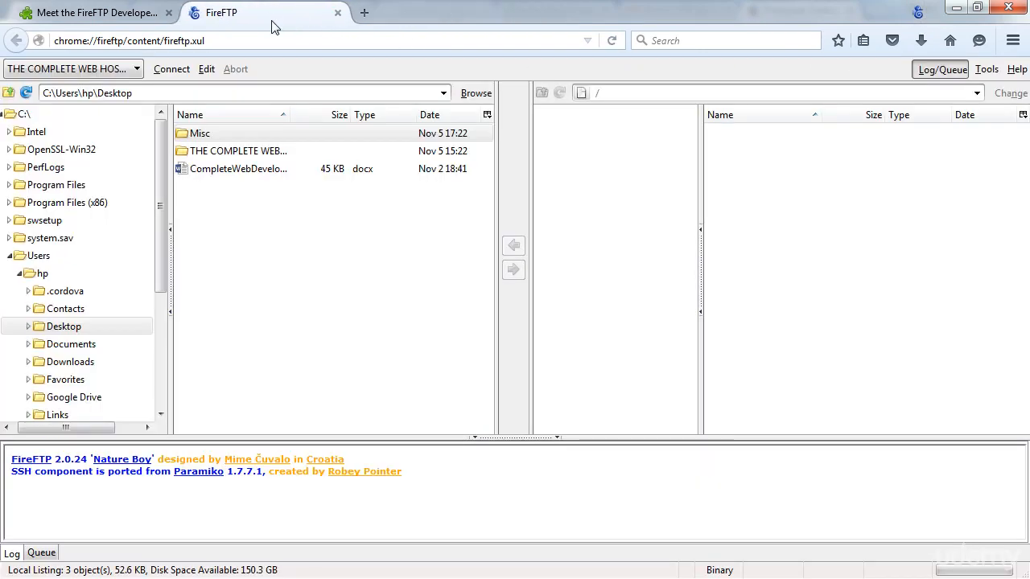
pyautogui.click(168, 13)
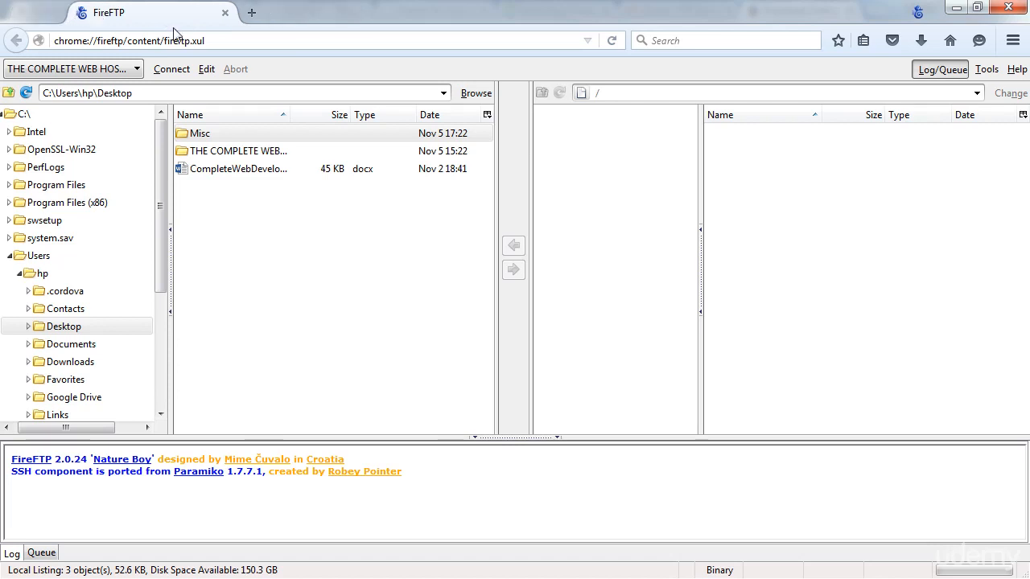
# Arrange Firefox and Chrome side by side and show the cPanel FTP accounts page in Chrome
pyautogui.doubleClick(401, 12)
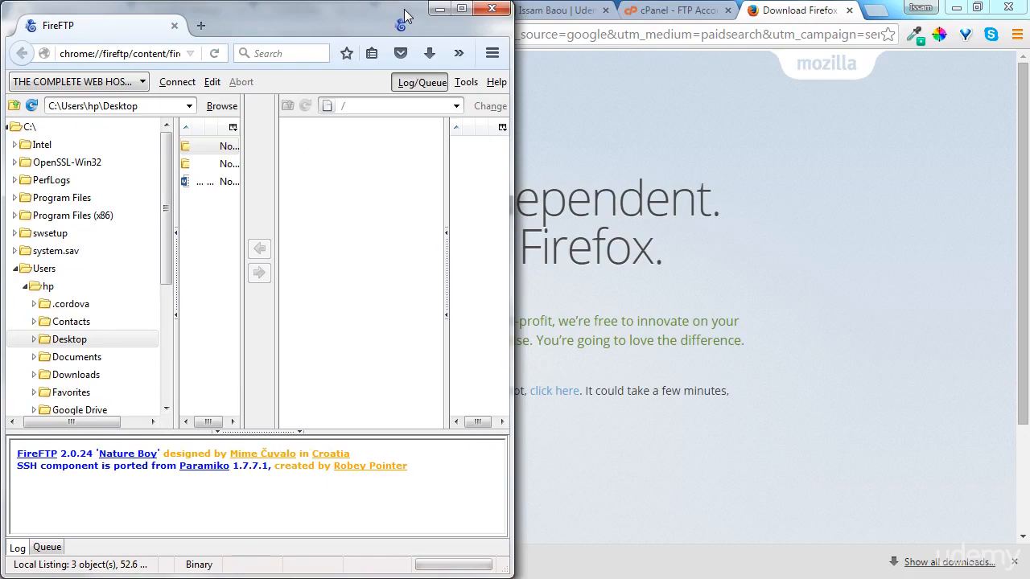
pyautogui.click(611, 123)
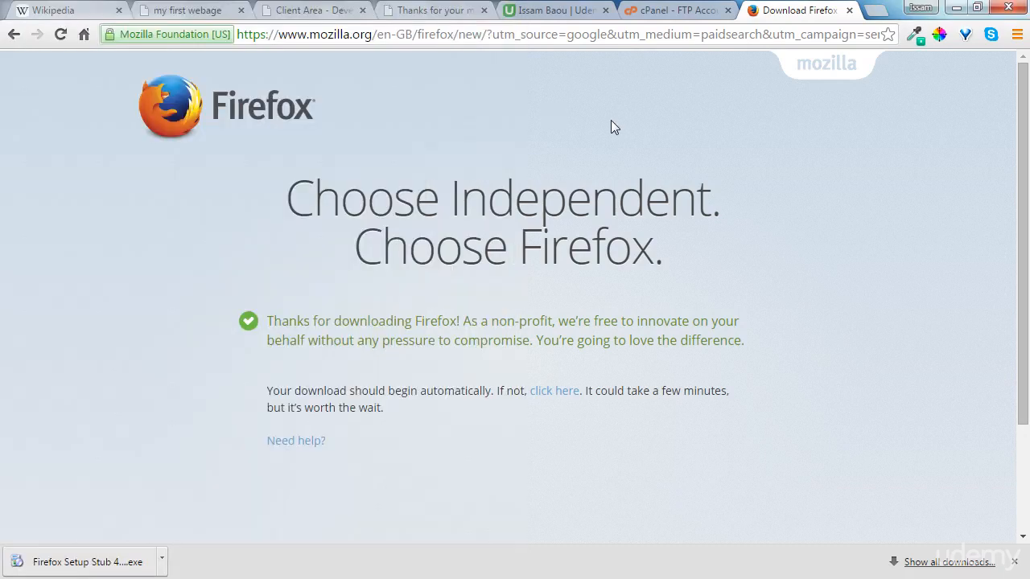
pyautogui.press('super+Right')
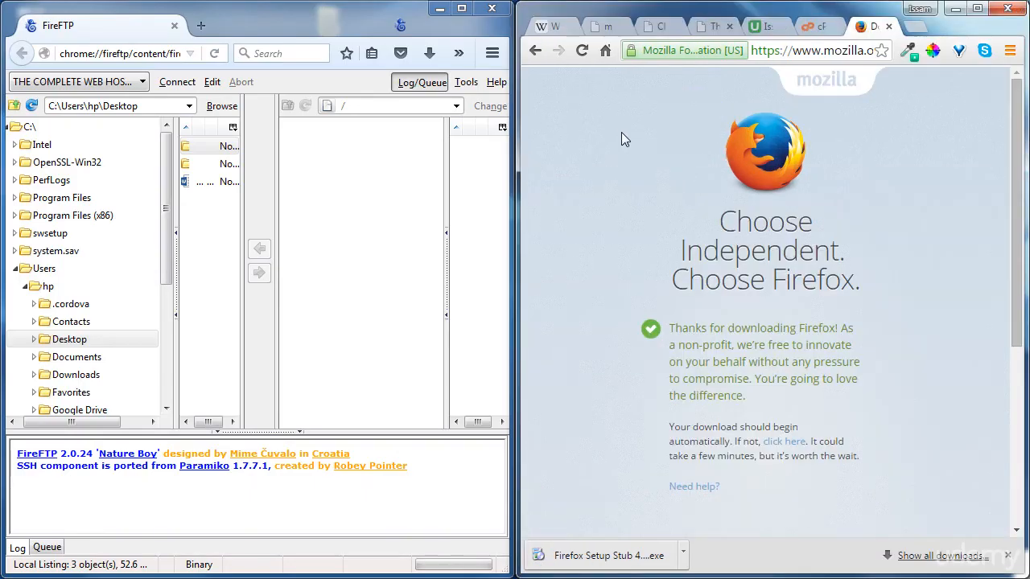
pyautogui.click(814, 26)
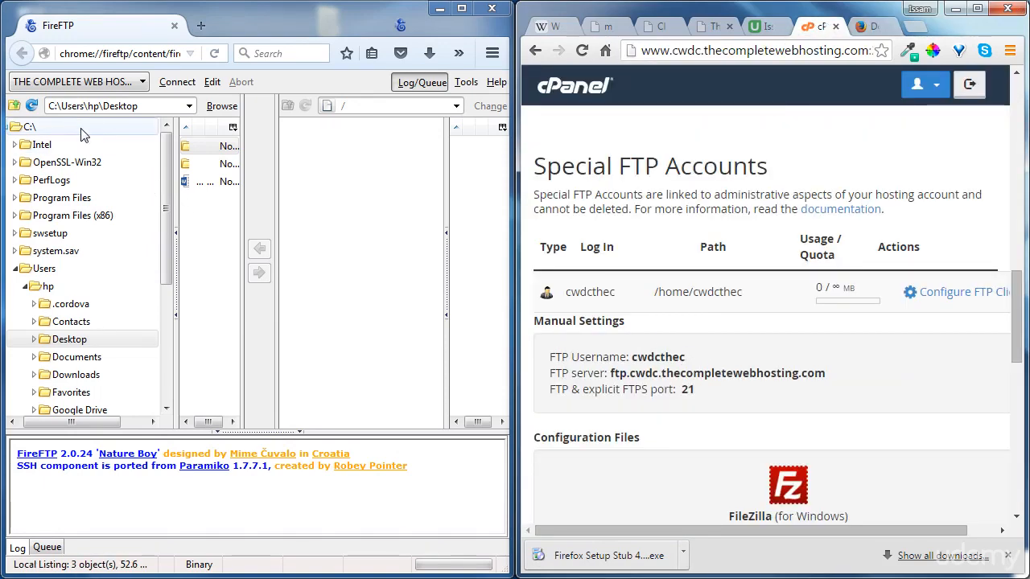
# Begin a new FireFTP account named CWDC, with the host ftp.cwdc.thecompletewebhosting.com copied from cPanel
pyautogui.click(109, 83)
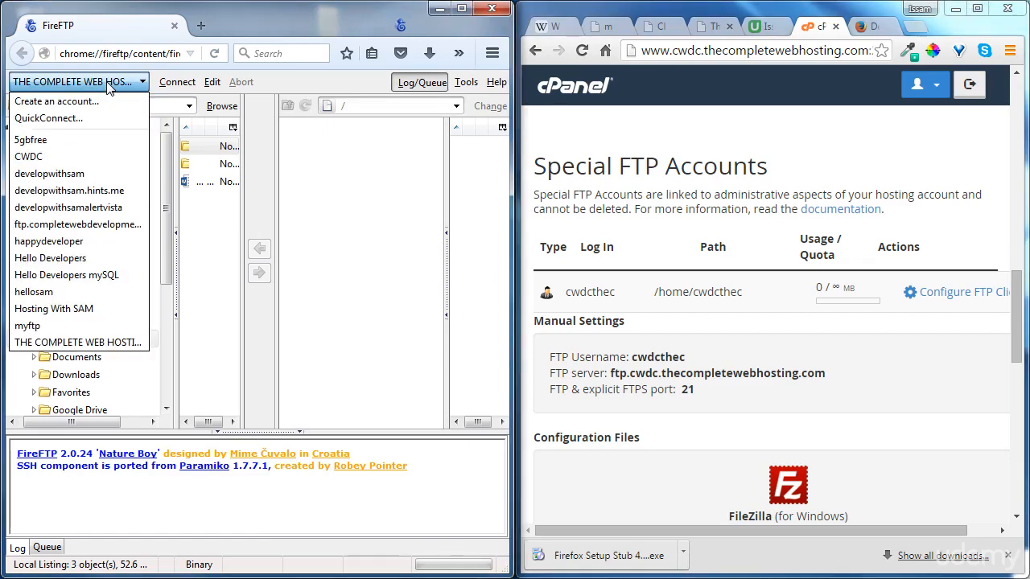
pyautogui.click(50, 110)
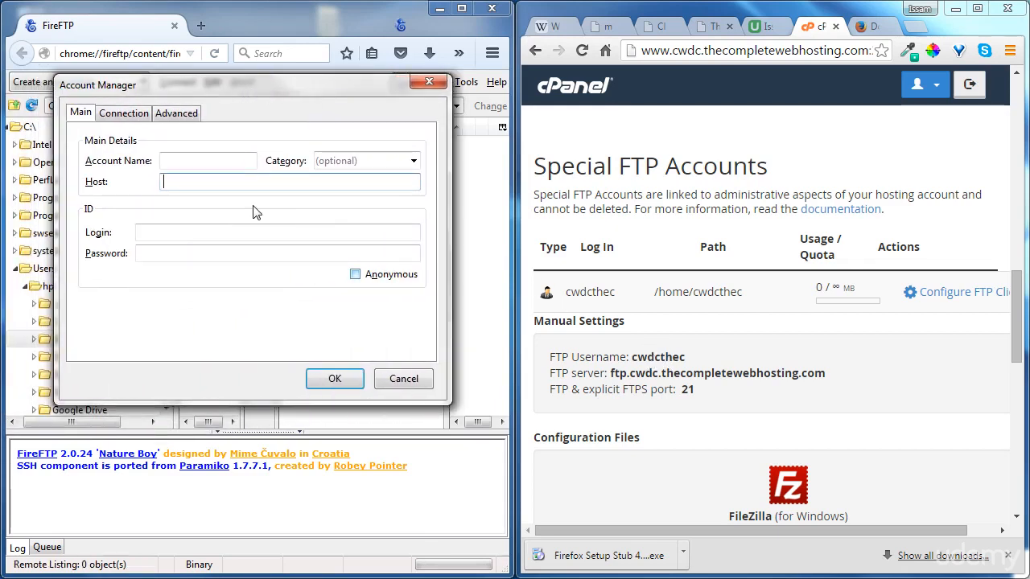
pyautogui.click(194, 167)
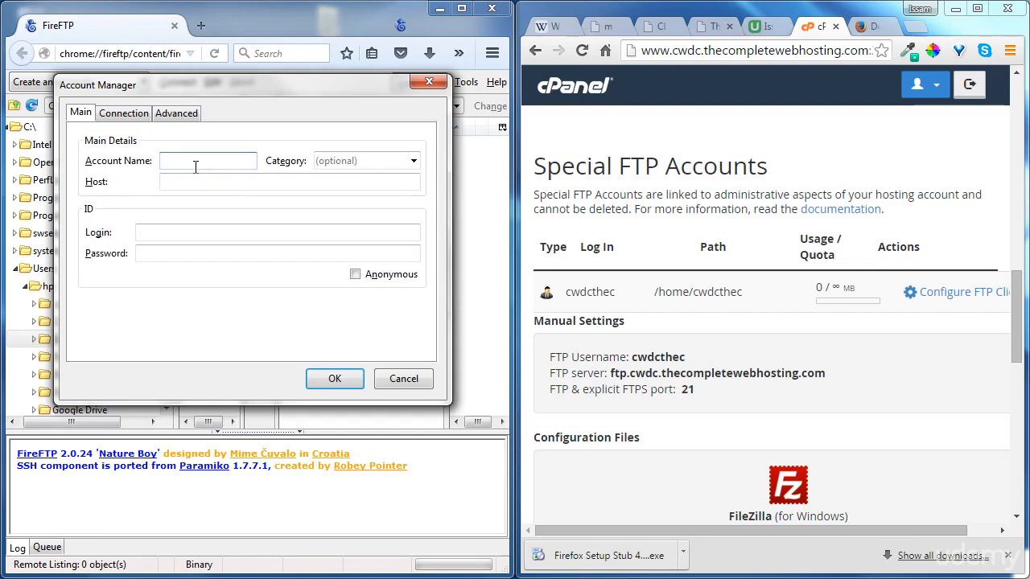
pyautogui.write('CWDC')
pyautogui.moveTo(610, 375); pyautogui.dragTo(838, 380)
pyautogui.hotkey('ctrl', 'c')
pyautogui.click(248, 185)
pyautogui.hotkey('ctrl', 'v')
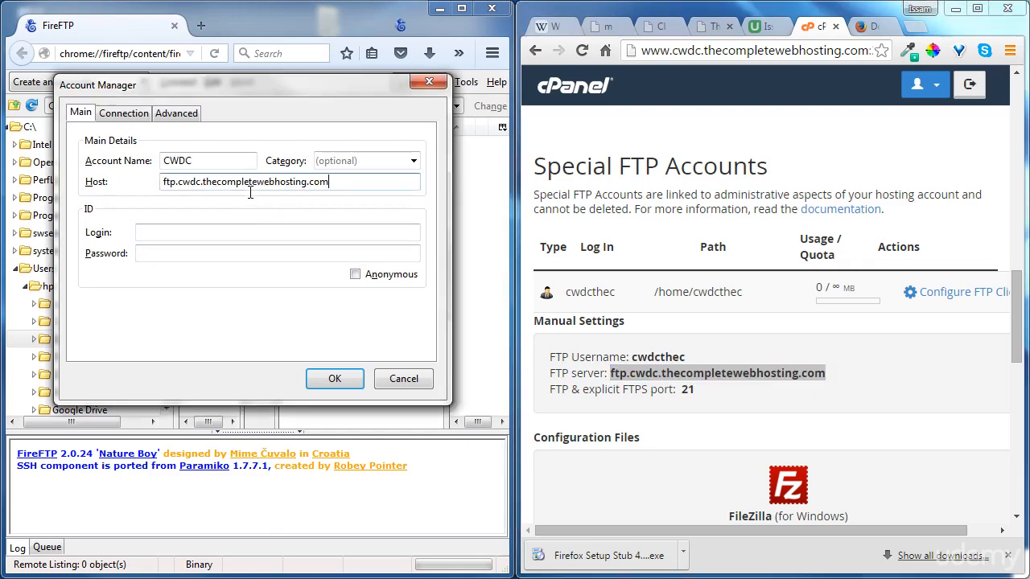
# Fill in the login with the FTP username copied from cPanel, enter the account password, and close the account form without saving
pyautogui.doubleClick(655, 357)
pyautogui.hotkey('ctrl', 'c')
pyautogui.click(148, 235)
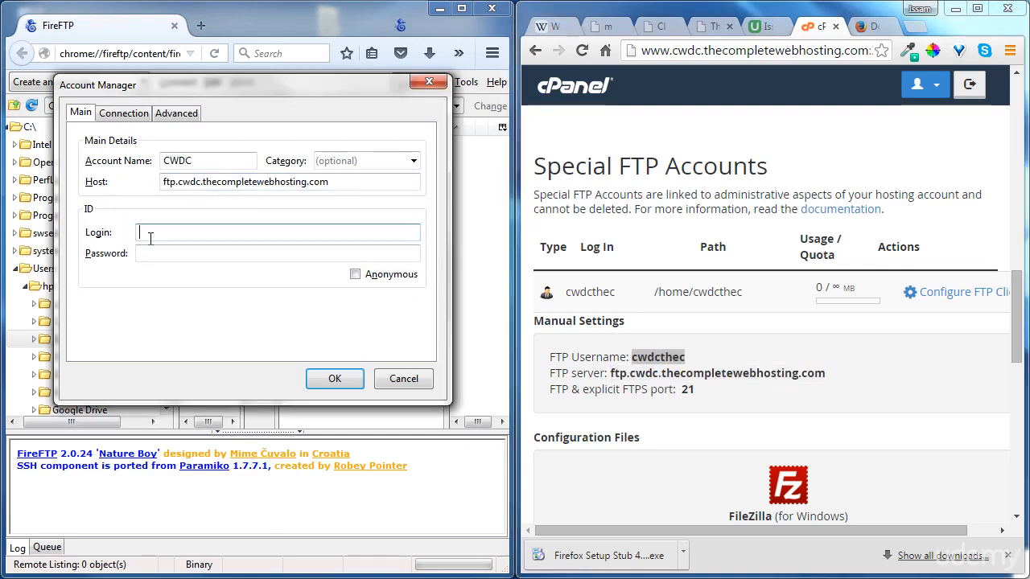
pyautogui.hotkey('ctrl', 'v')
pyautogui.click(169, 261)
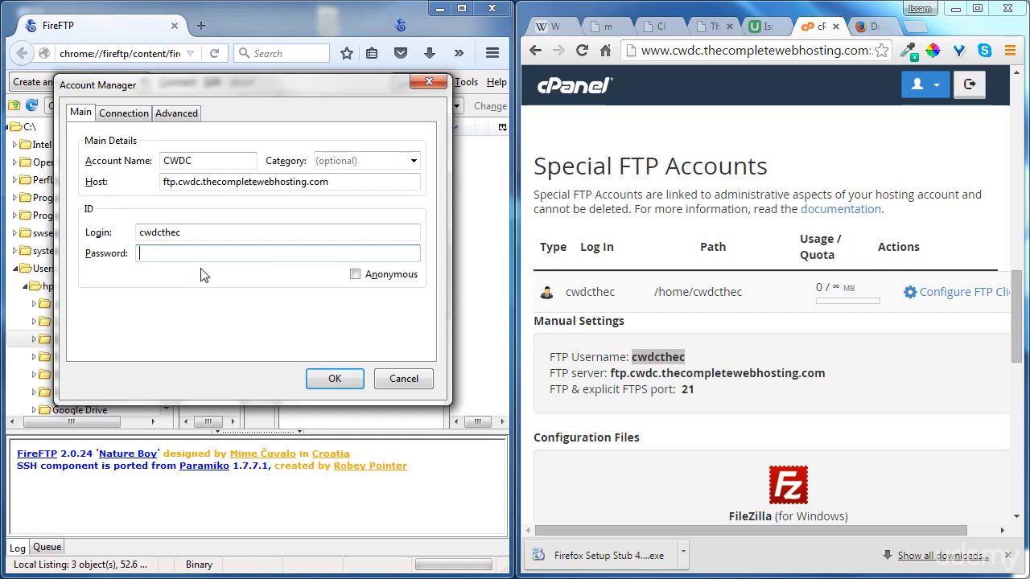
pyautogui.hotkey('ctrl', 'v')
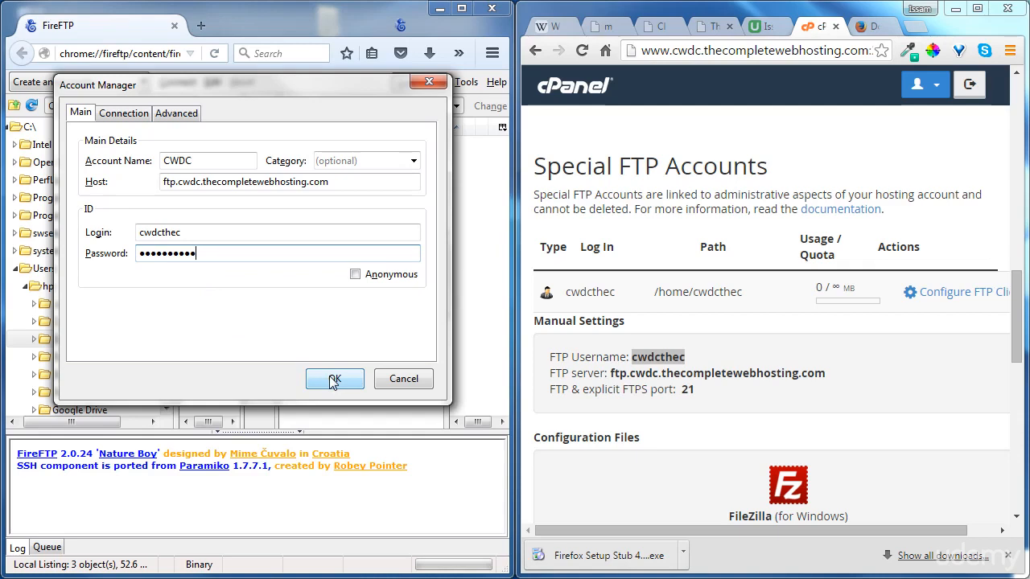
pyautogui.click(428, 82)
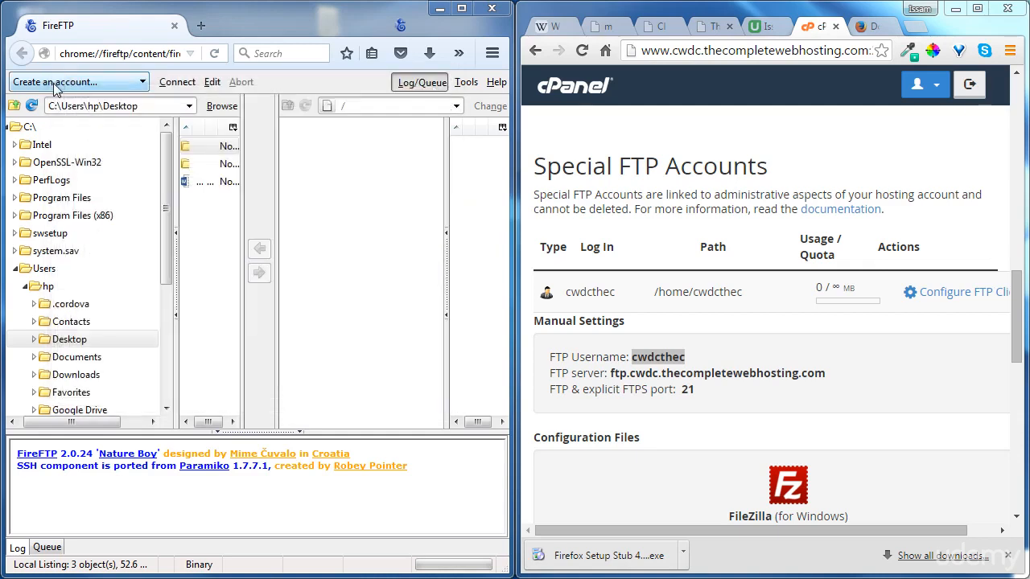
# Select the saved CWDC account, maximise the FireFTP window, and connect to the FTP server
pyautogui.click(54, 84)
pyautogui.click(36, 153)
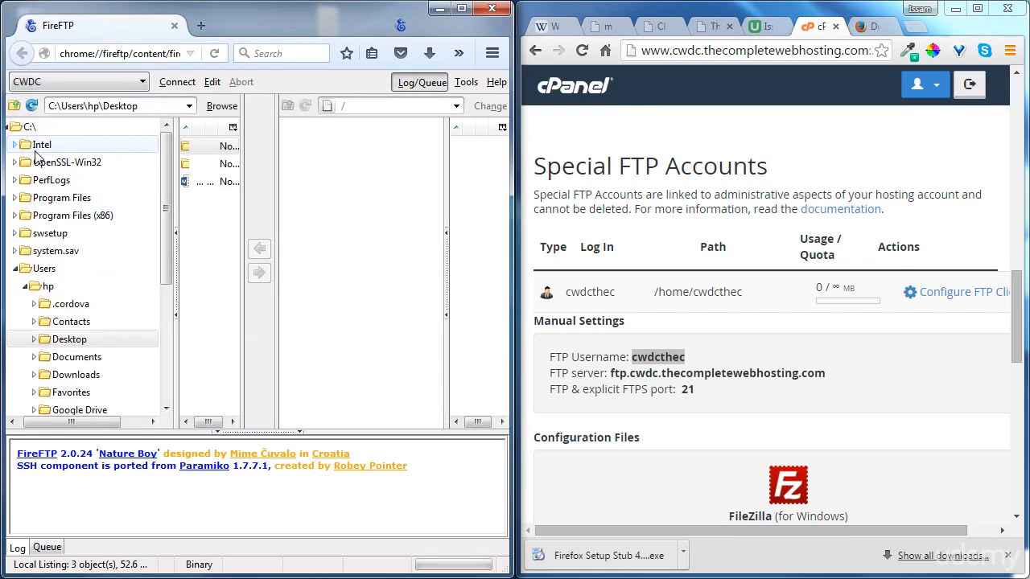
pyautogui.click(461, 9)
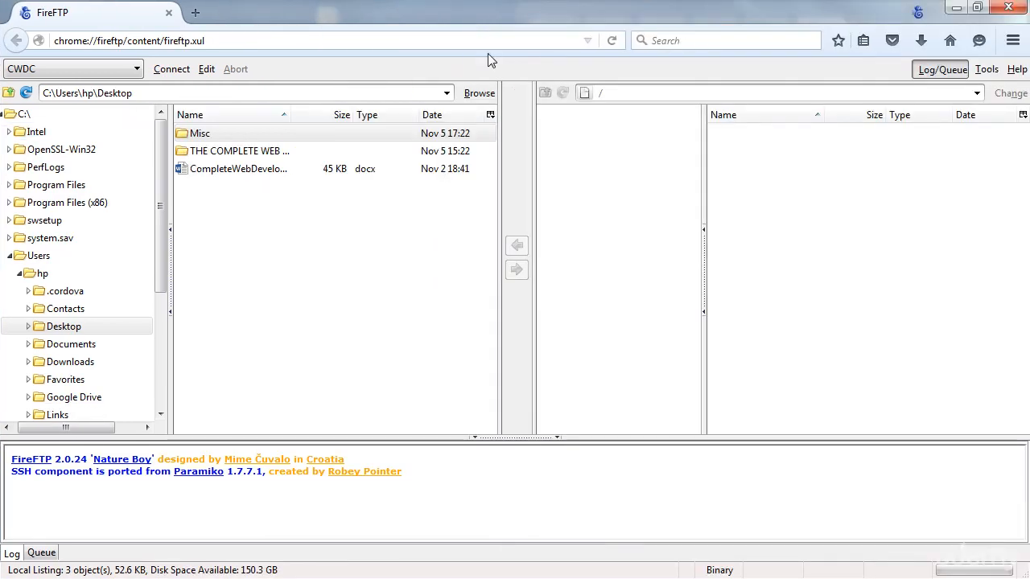
pyautogui.click(179, 72)
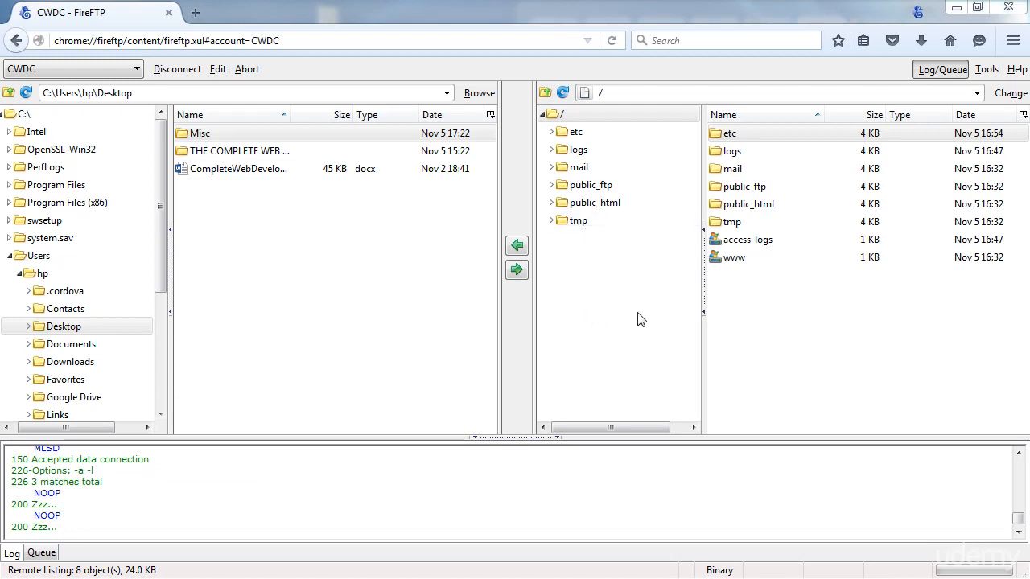
# Open the remote public_html folder and the local folder THE COMPLETE WEB DEVELOPMENT COURSE\1. HTML
pyautogui.click(744, 207)
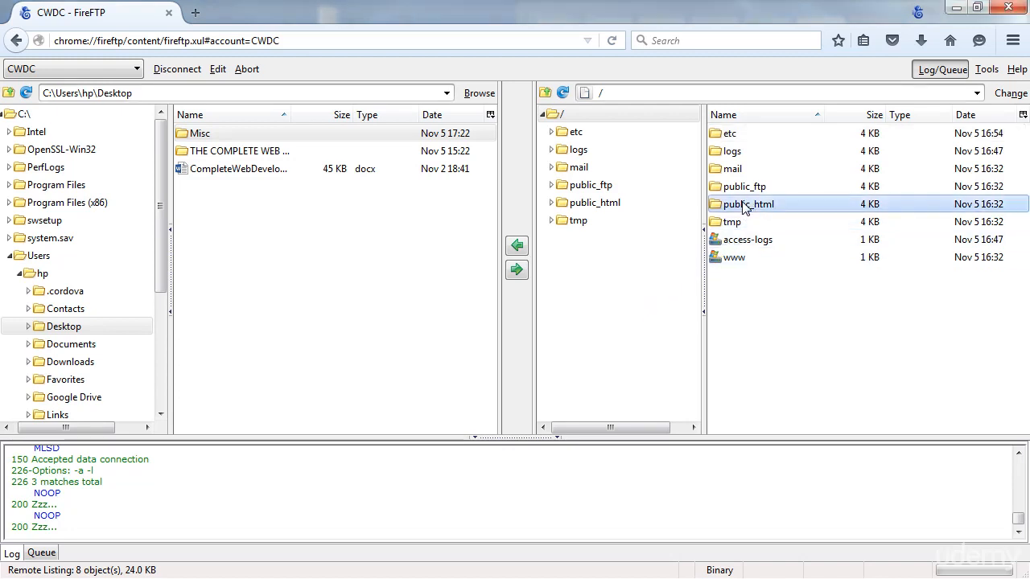
pyautogui.doubleClick(744, 207)
pyautogui.click(742, 202)
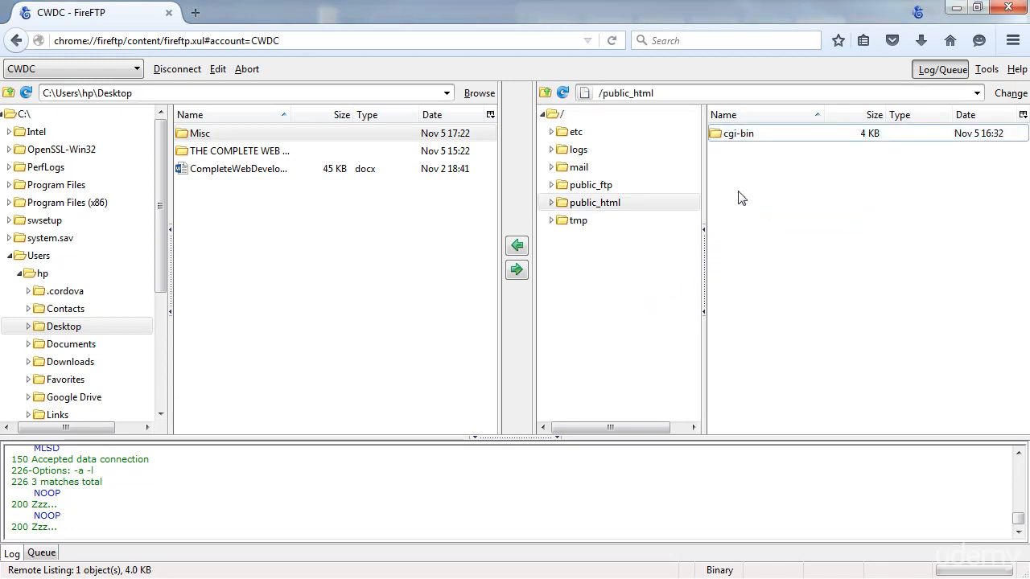
pyautogui.doubleClick(212, 153)
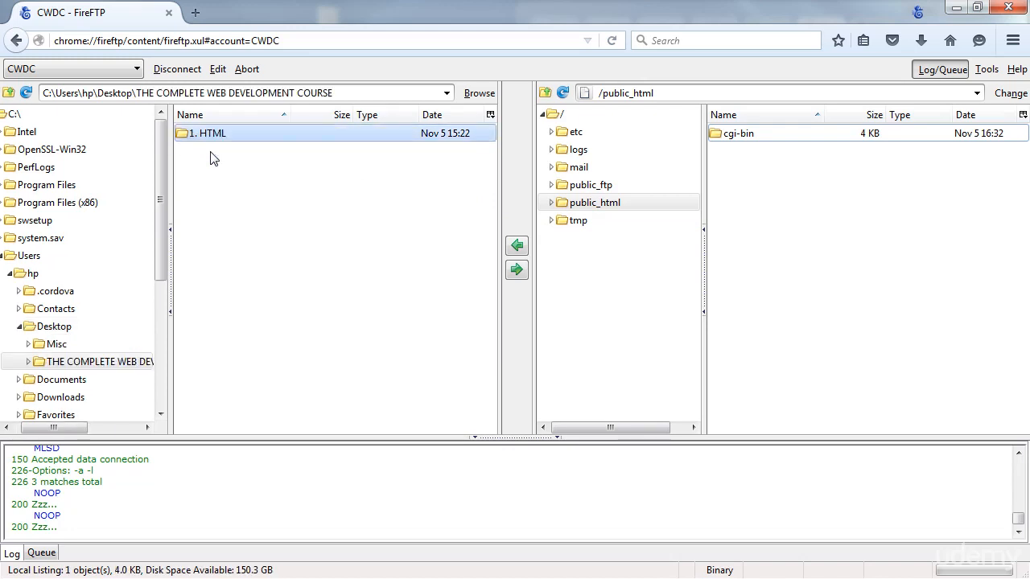
pyautogui.doubleClick(206, 136)
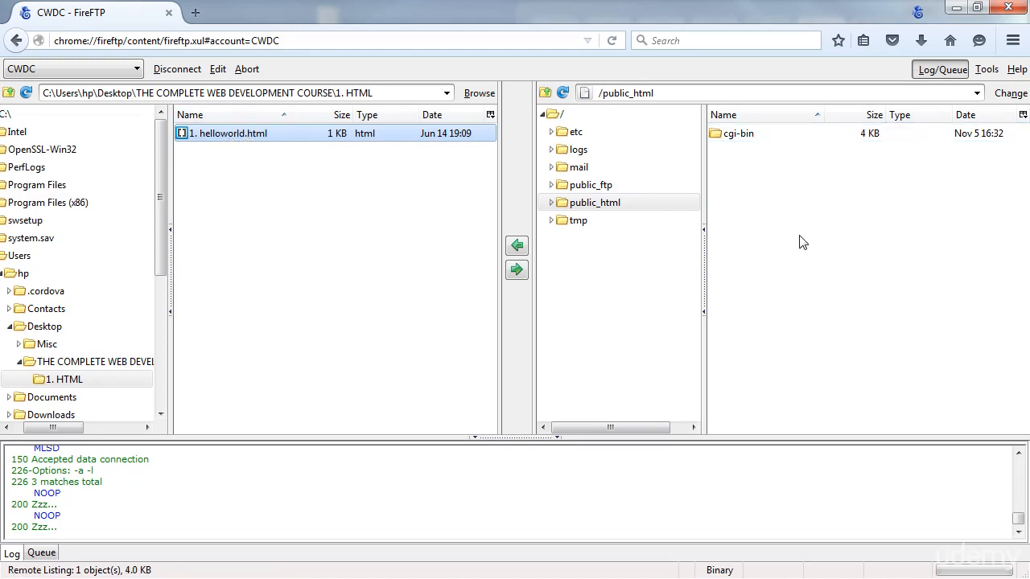
# Upload the local file 1. helloworld.html to the remote public_html folder and rename the uploaded copy index.html
pyautogui.click(517, 271)
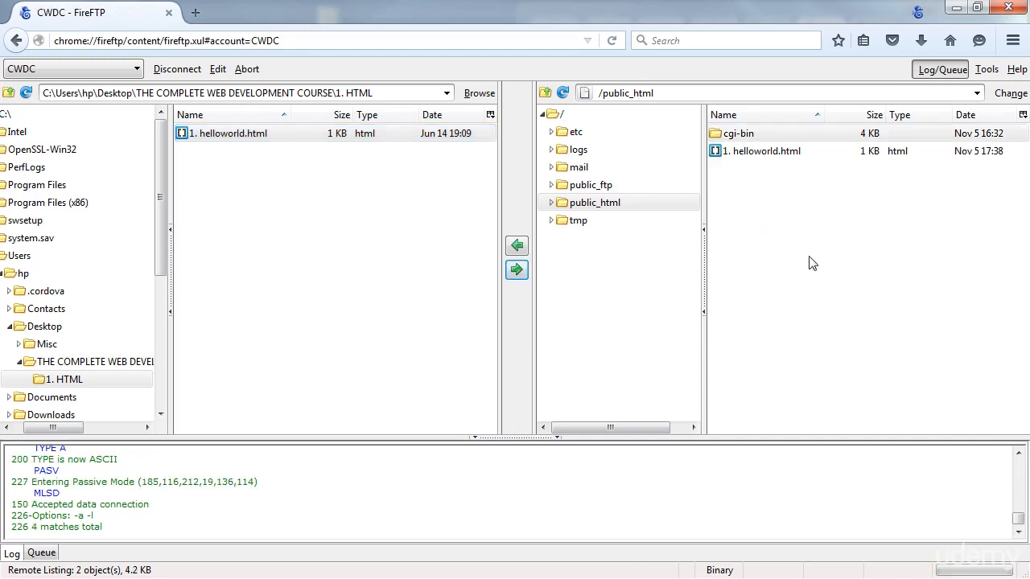
pyautogui.click(744, 154)
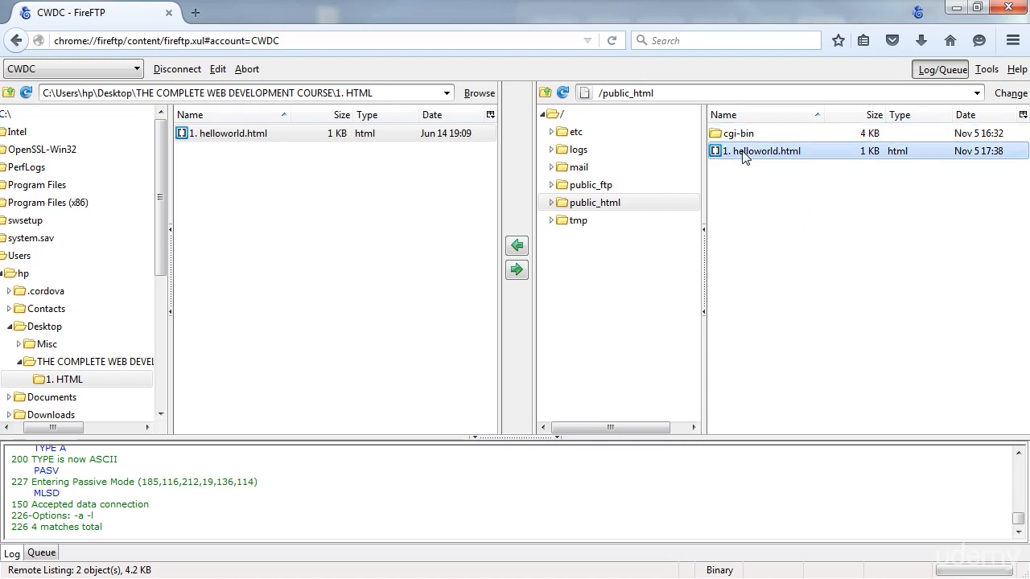
pyautogui.click(749, 160)
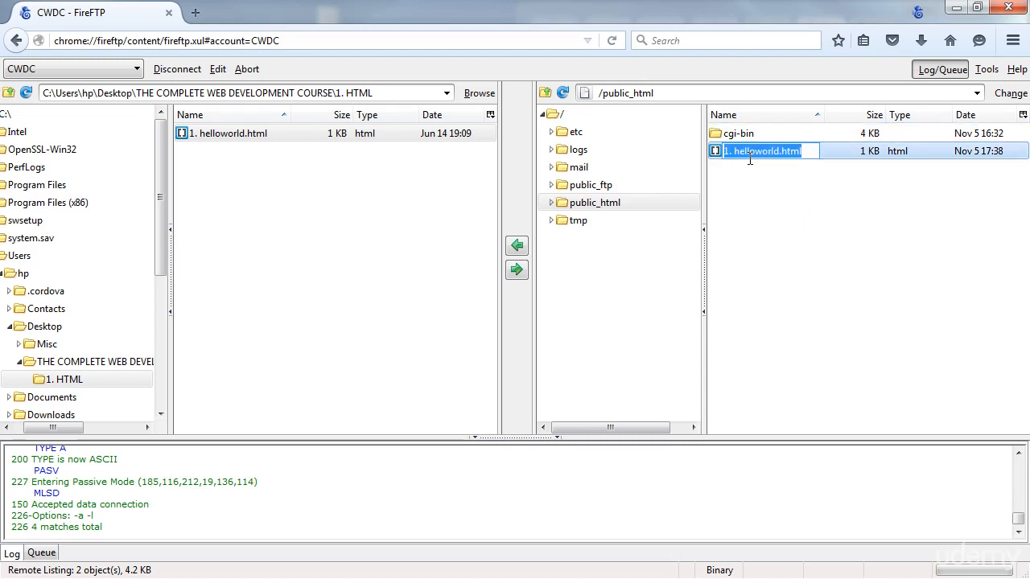
pyautogui.write('index.html')
pyautogui.press('Return')
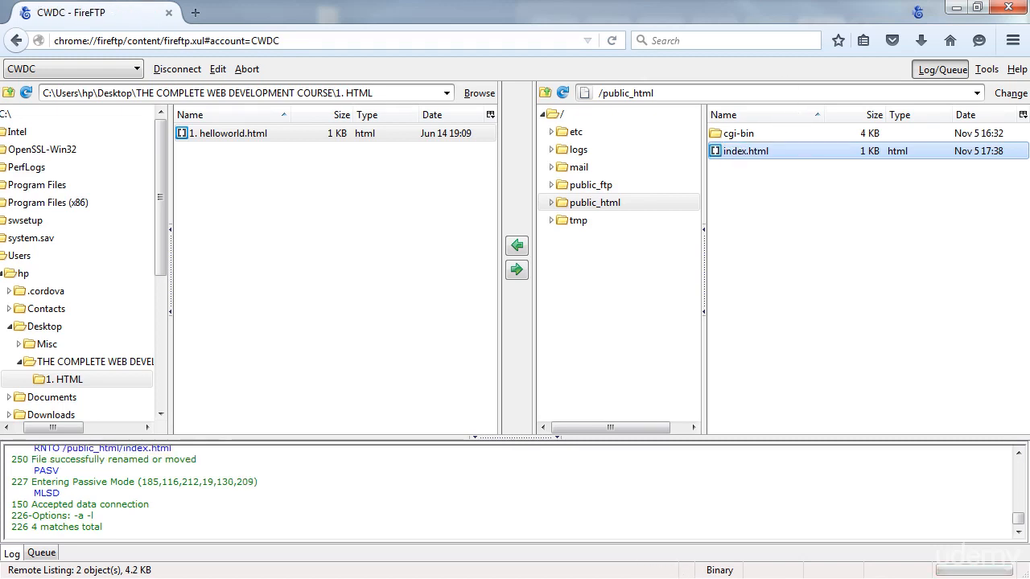
# Switch to Chrome, maximise its window, and load cwdc.thecompletewebhosting.com in a new tab
pyautogui.hotkey('alt', 'Tab')
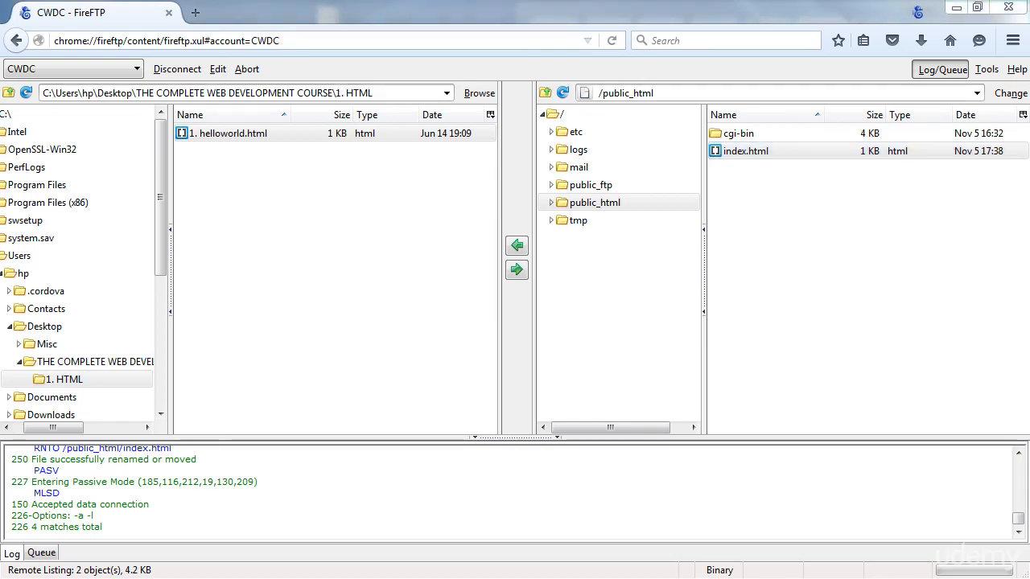
pyautogui.hotkey('alt', 'Tab')
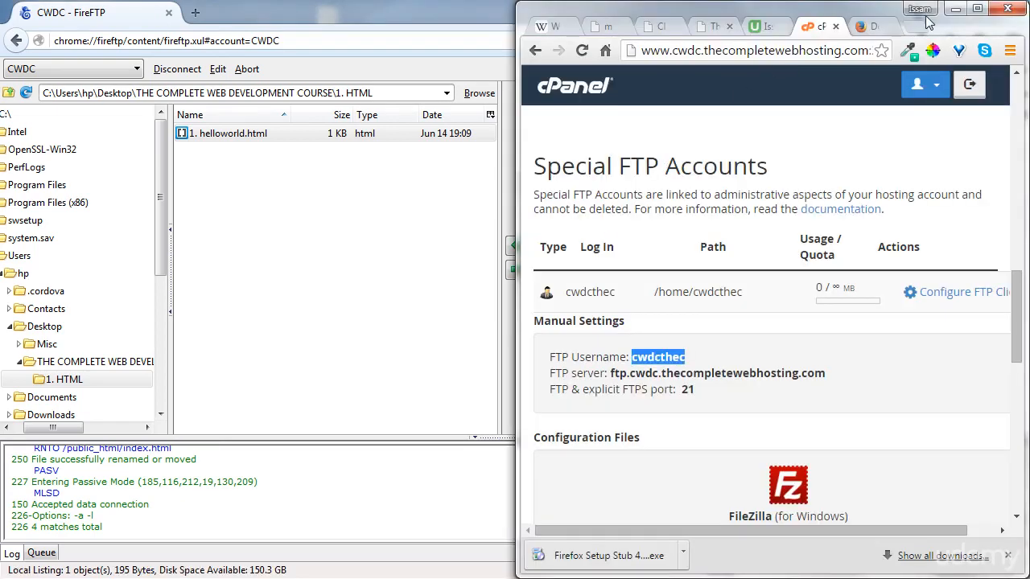
pyautogui.click(972, 11)
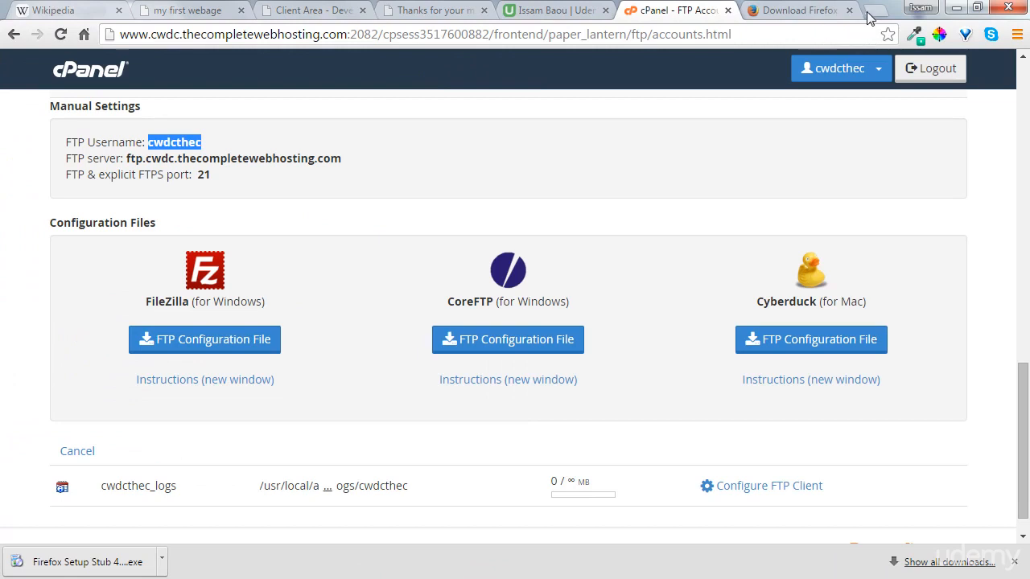
pyautogui.click(875, 11)
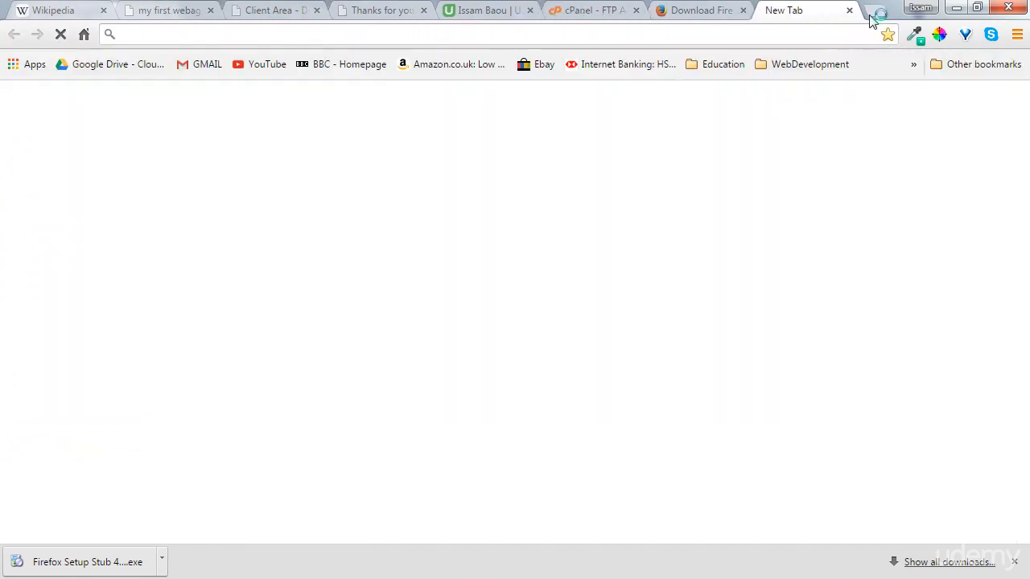
pyautogui.write('cwdc.thecompletewebhosting.com')
pyautogui.press('Return')
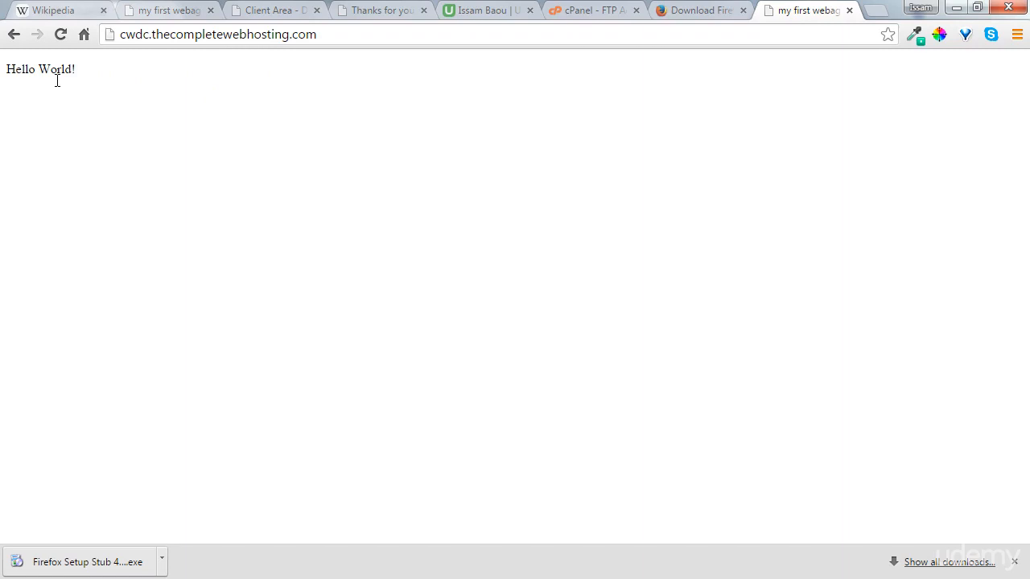
# Return to FireFTP and rename the remote index.html in public_html as helloworld.html
pyautogui.click(954, 10)
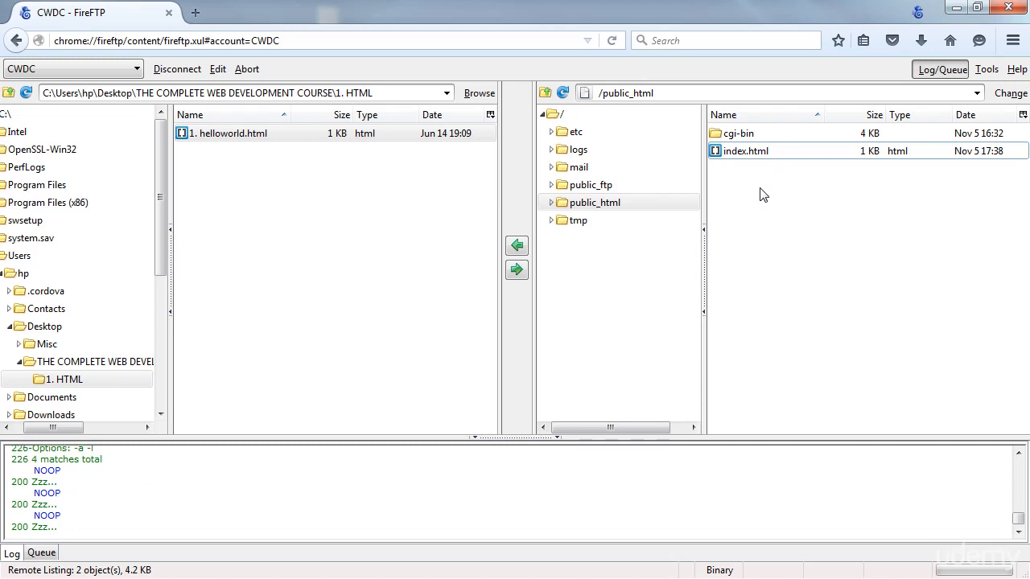
pyautogui.click(735, 153)
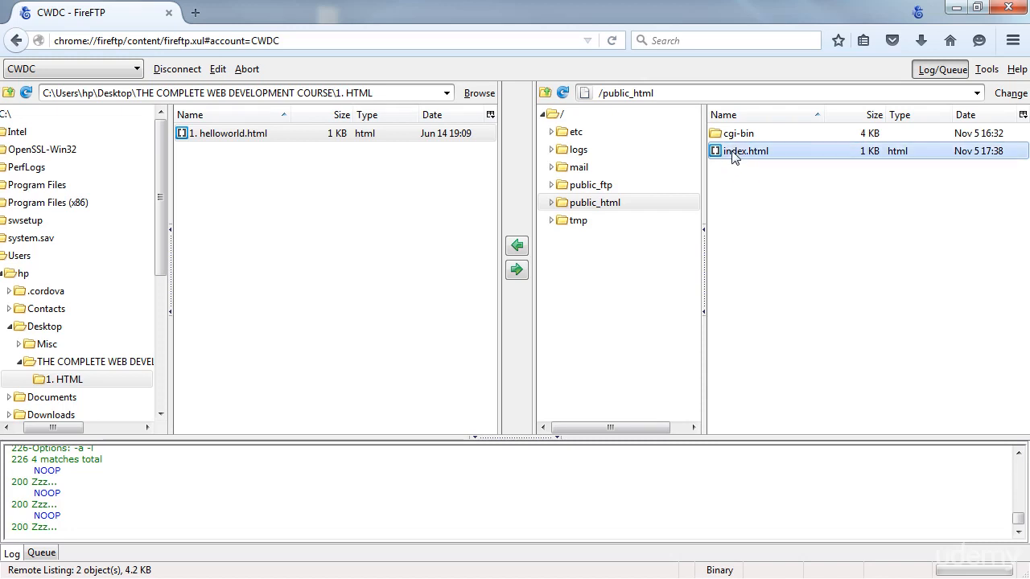
pyautogui.press('F2')
pyautogui.write('helloworld.html')
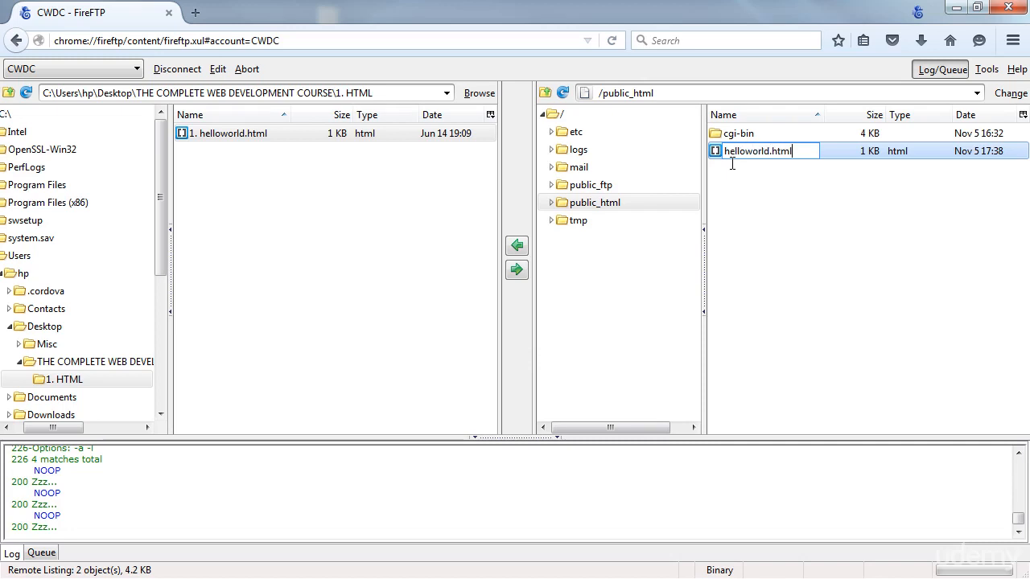
pyautogui.press('Return')
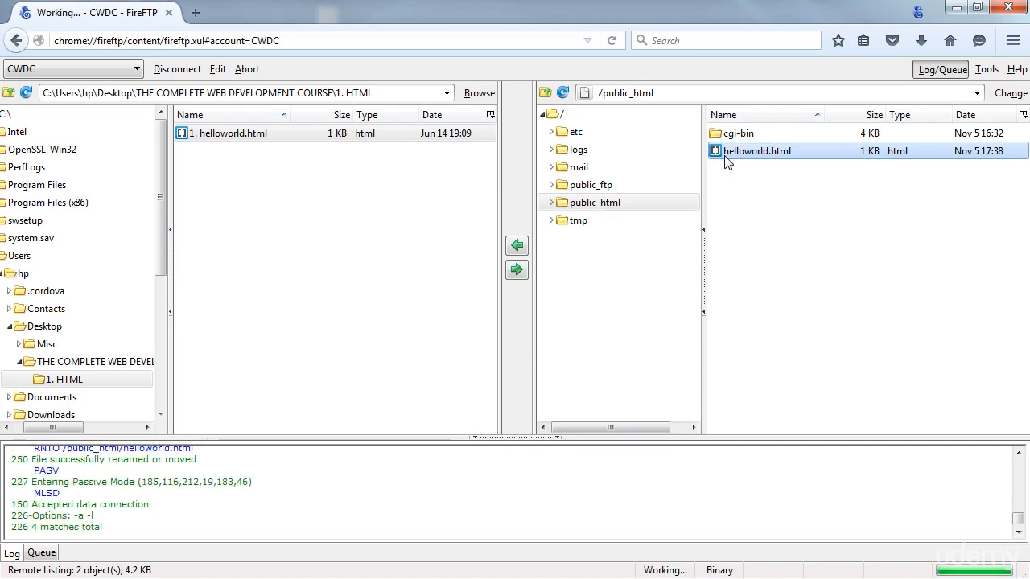
# Switch to Chrome, load cwdc.thecompletewebhosting.com/helloworld.html, and examine the domain part of the address
pyautogui.click(956, 8)
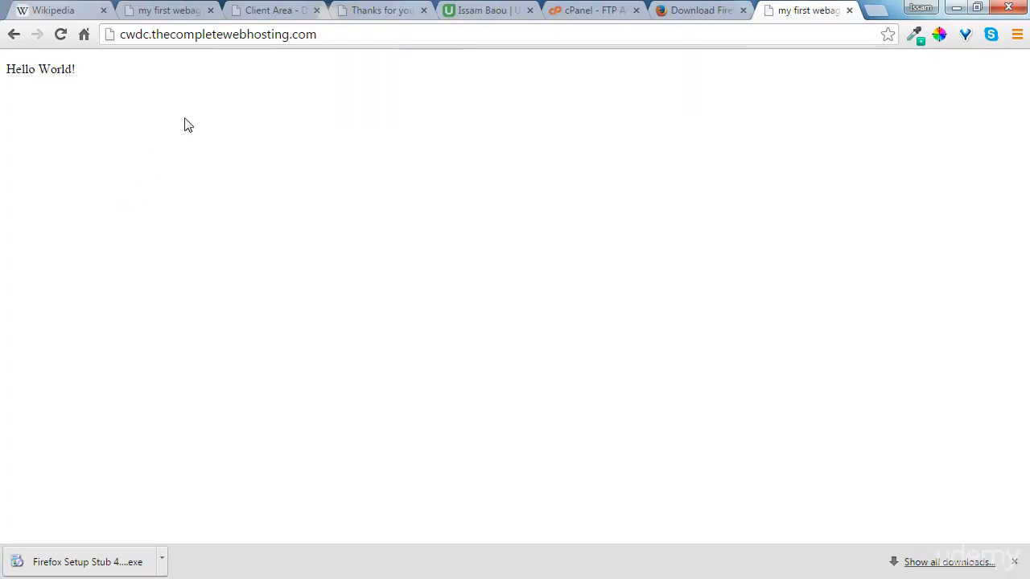
pyautogui.click(343, 39)
pyautogui.click(356, 39)
pyautogui.write('/')
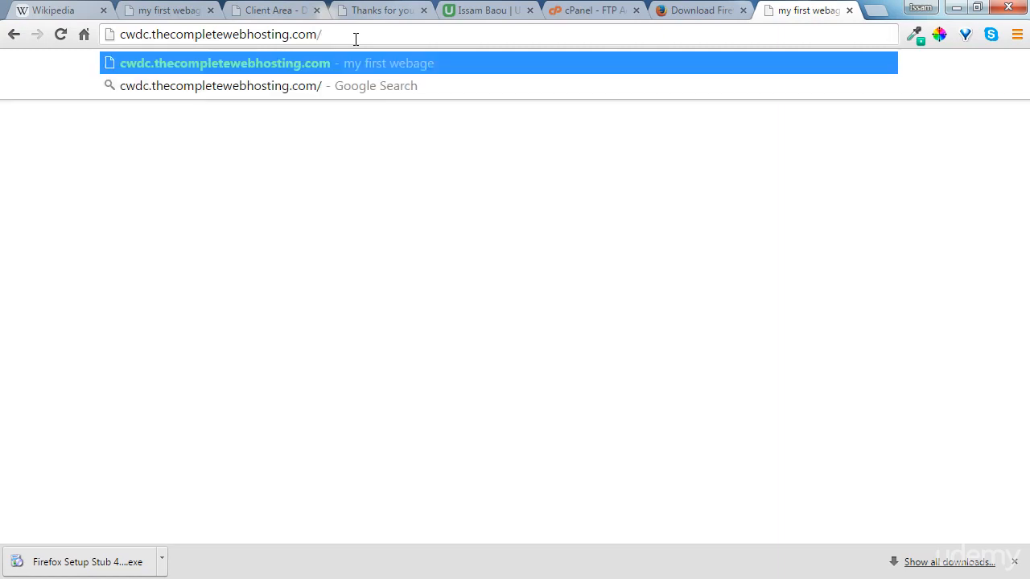
pyautogui.write('hellowrold.')
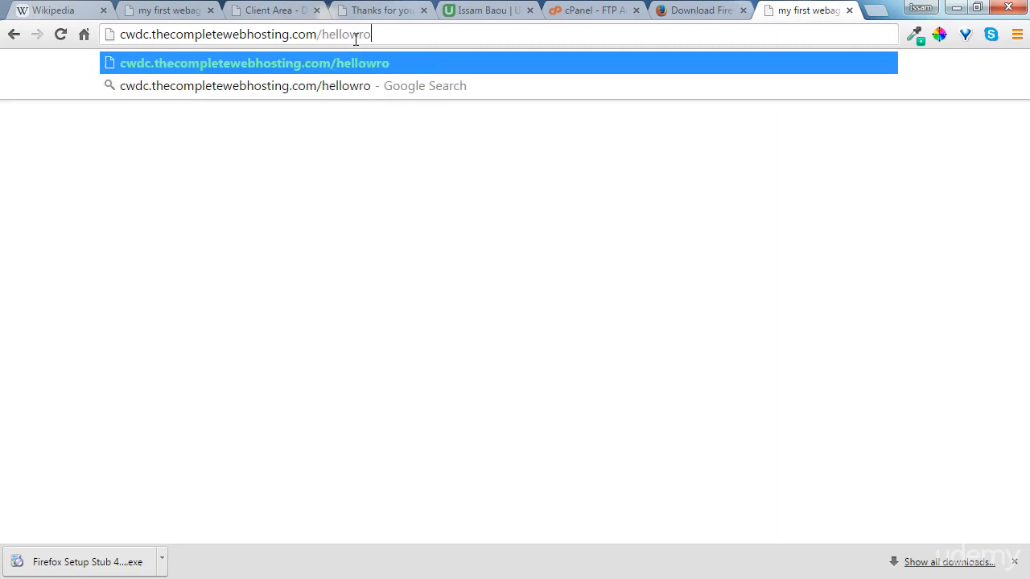
pyautogui.press('BackSpace')
pyautogui.press('BackSpace')
pyautogui.press('BackSpace')
pyautogui.press('BackSpace')
pyautogui.press('BackSpace')
pyautogui.write('orld.')
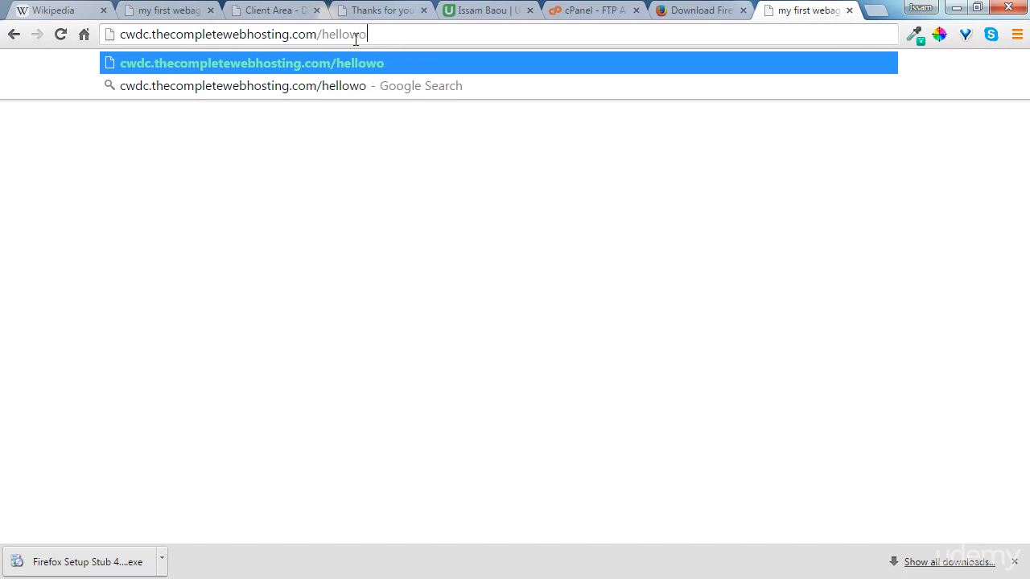
pyautogui.write('html')
pyautogui.press('Return')
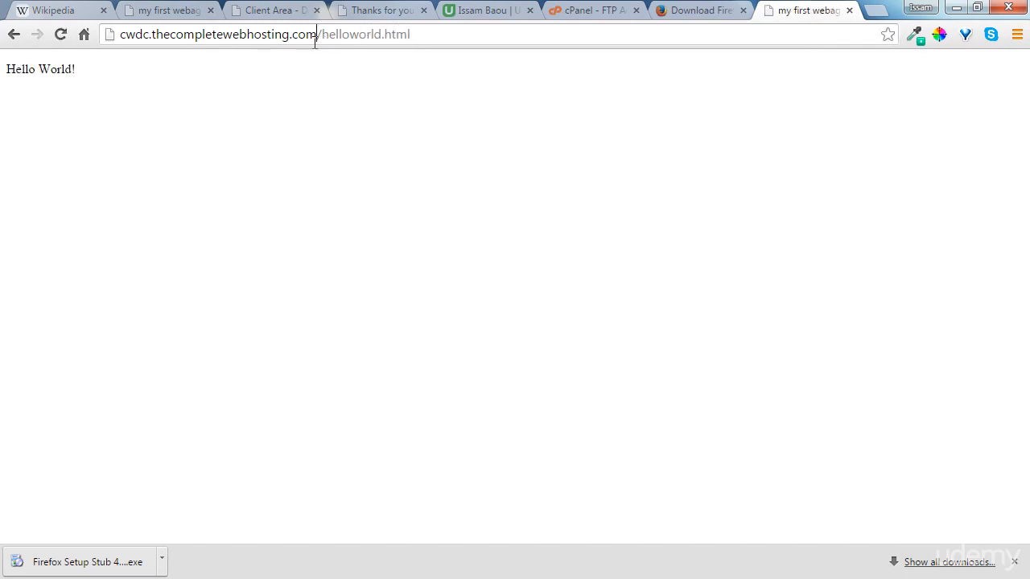
pyautogui.moveTo(316, 40); pyautogui.dragTo(85, 37)
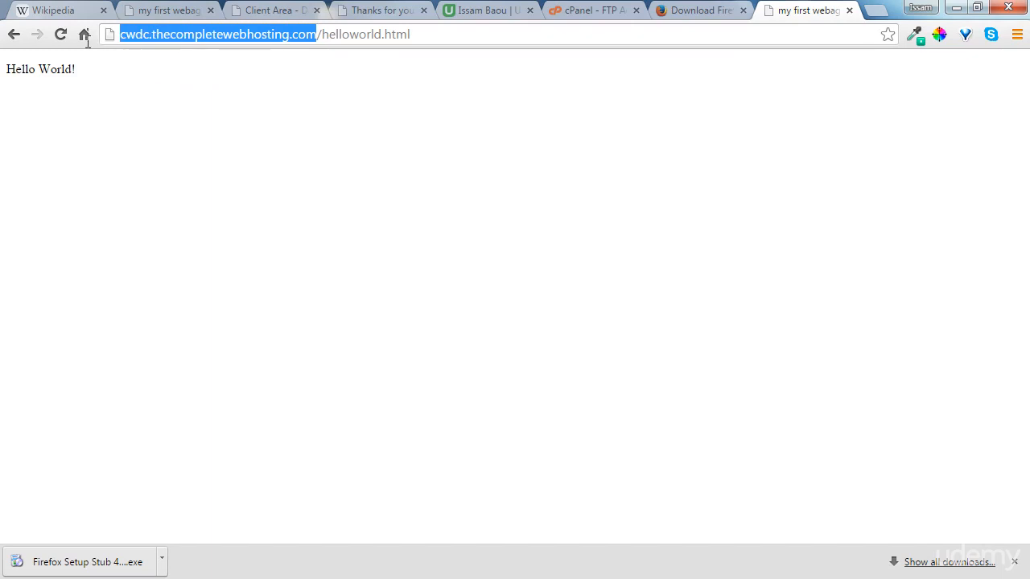
pyautogui.click(321, 34)
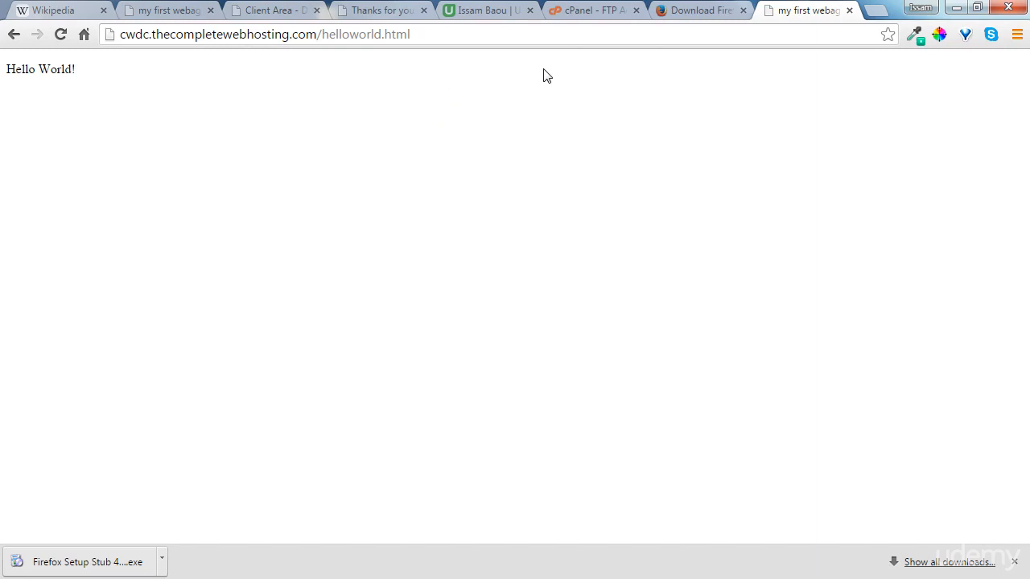
# Check the remote file listing in FireFTP, return to Chrome, and load the site's root address without the helloworld.html file name
pyautogui.click(955, 8)
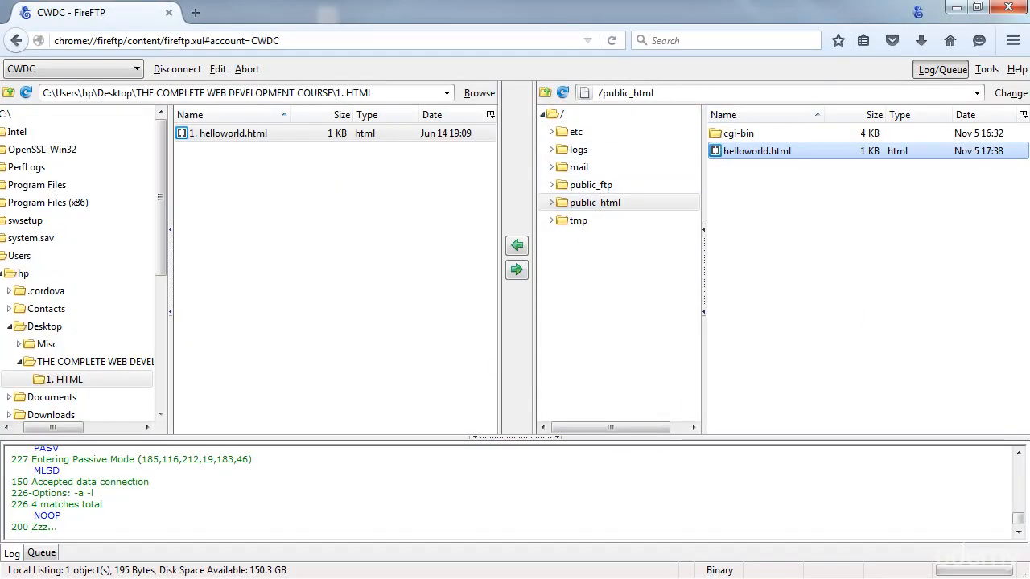
pyautogui.hotkey('alt', 'Tab')
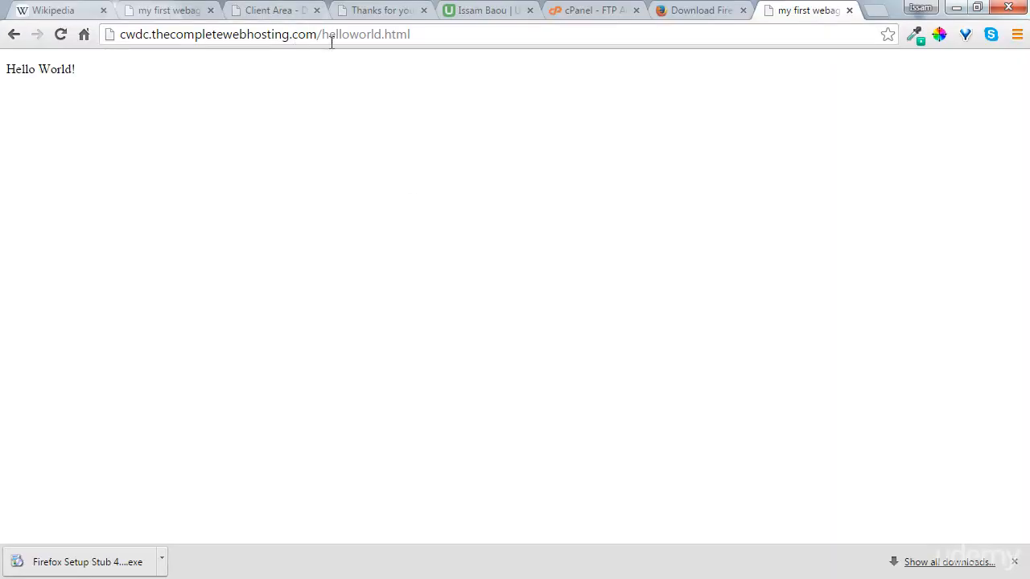
pyautogui.moveTo(324, 37); pyautogui.dragTo(505, 48)
pyautogui.press('BackSpace')
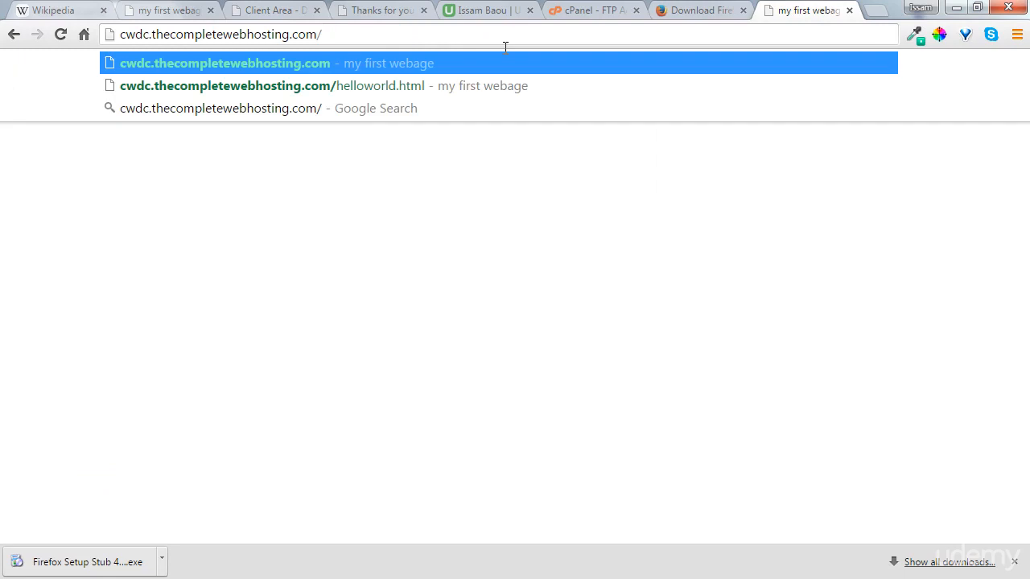
pyautogui.press('Return')
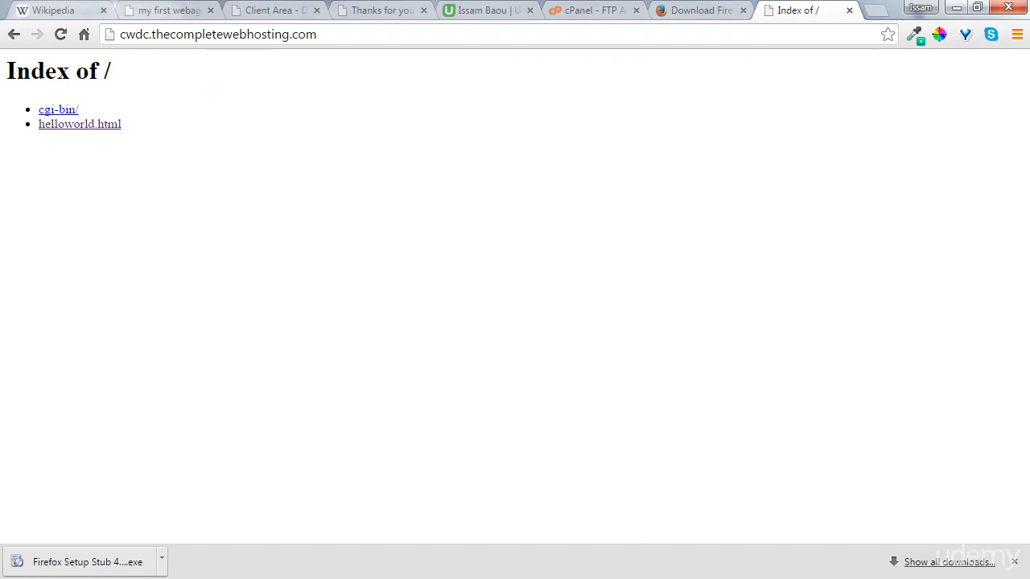
# Switch to FireFTP and rename the remote helloworld.html in public_html as index.html
pyautogui.hotkey('alt', 'Tab')
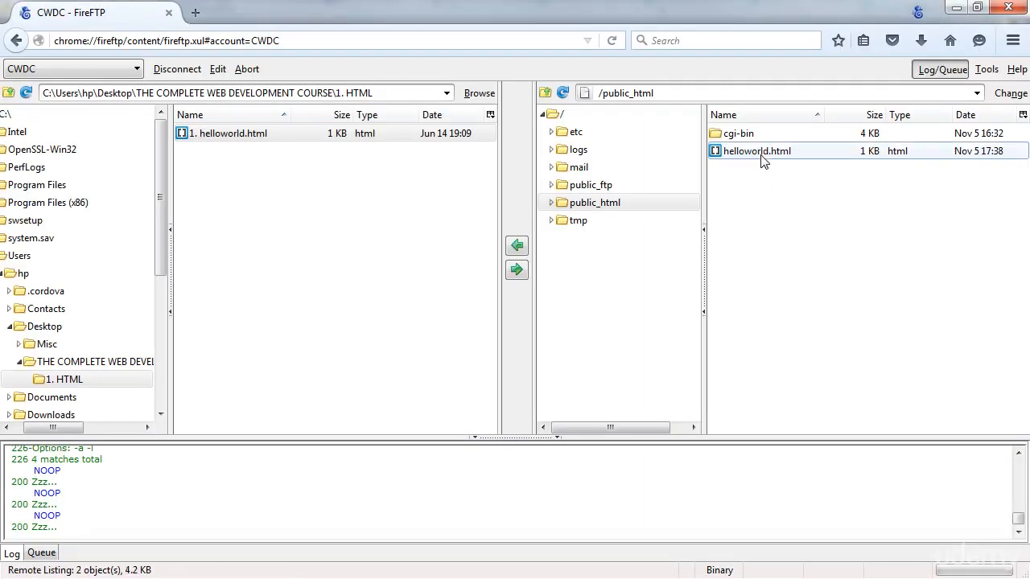
pyautogui.click(762, 153)
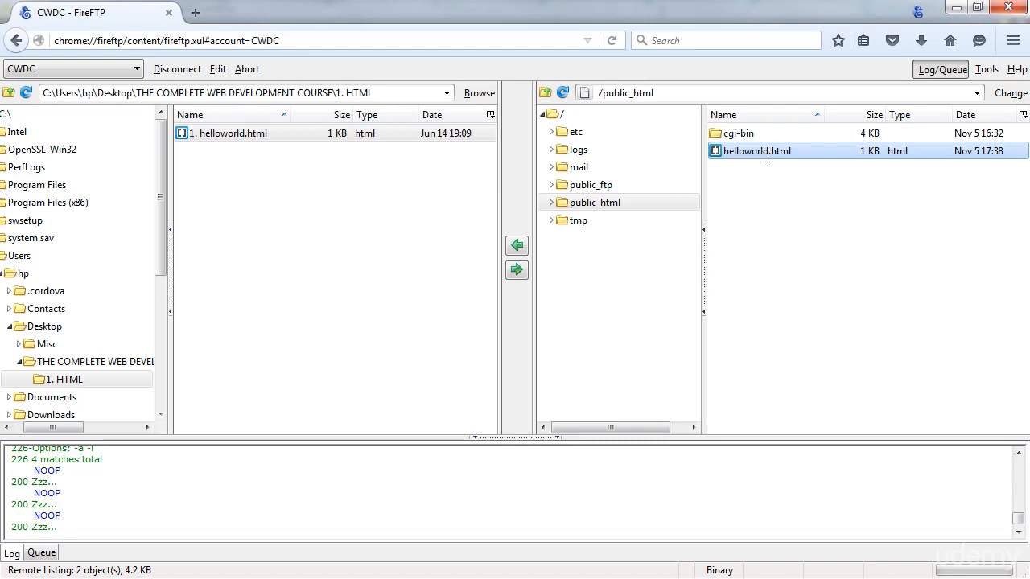
pyautogui.click(768, 156)
pyautogui.write('index.')
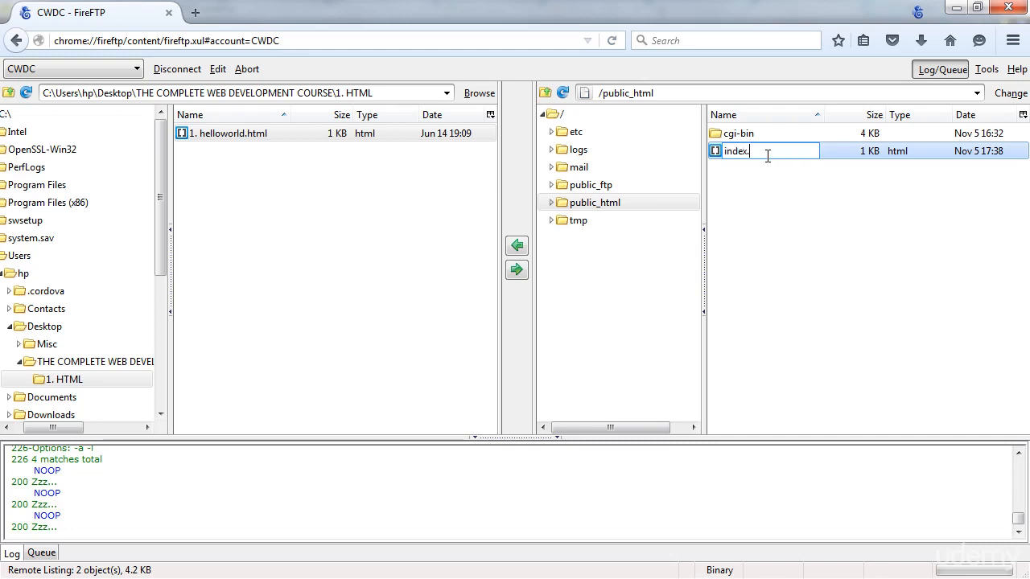
pyautogui.write('html')
pyautogui.press('Return')
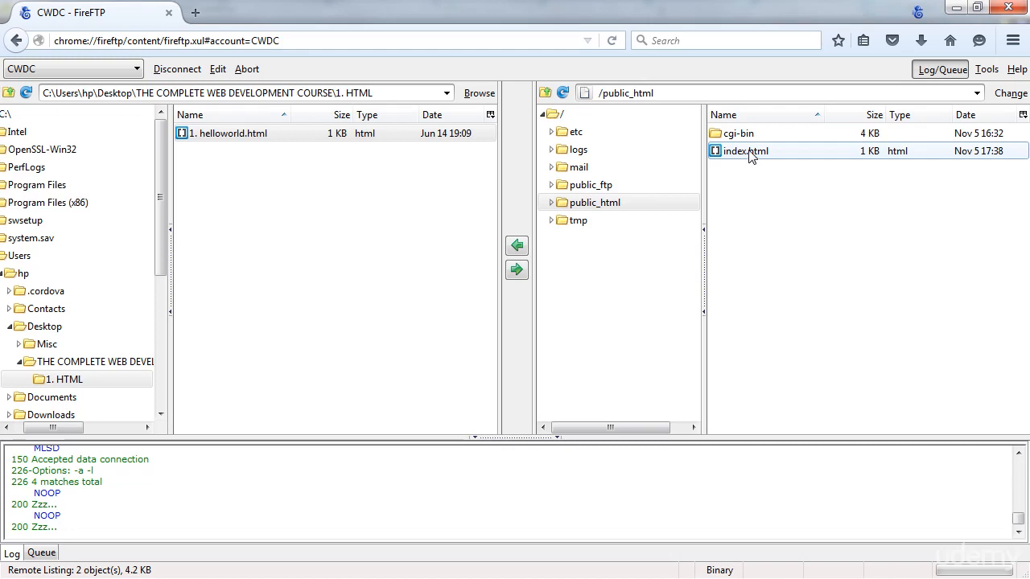
# Open the program settings for the remote index.html and enter Brackets as the name of the program for html files
pyautogui.rightClick(751, 156)
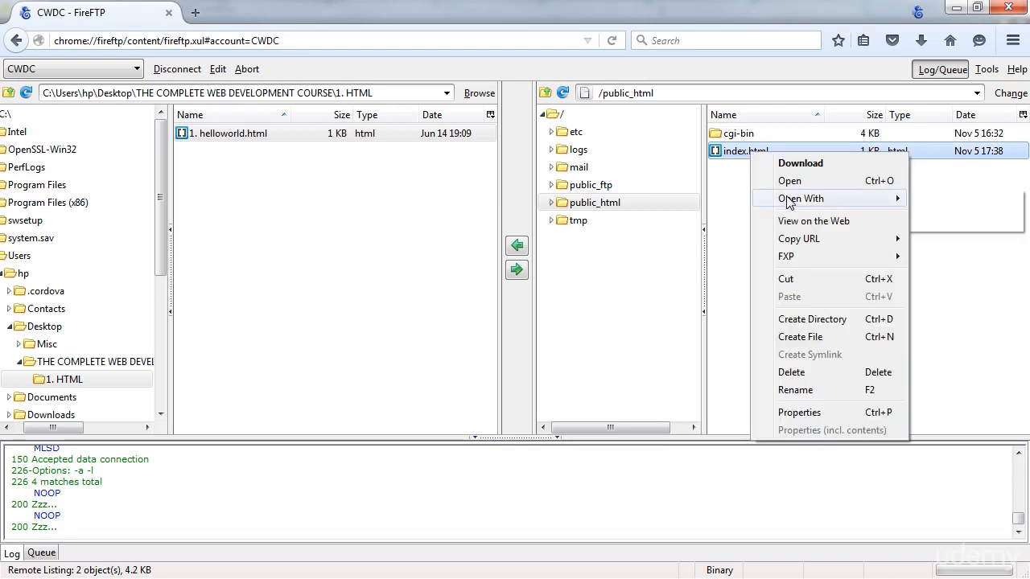
pyautogui.moveTo(788, 199)
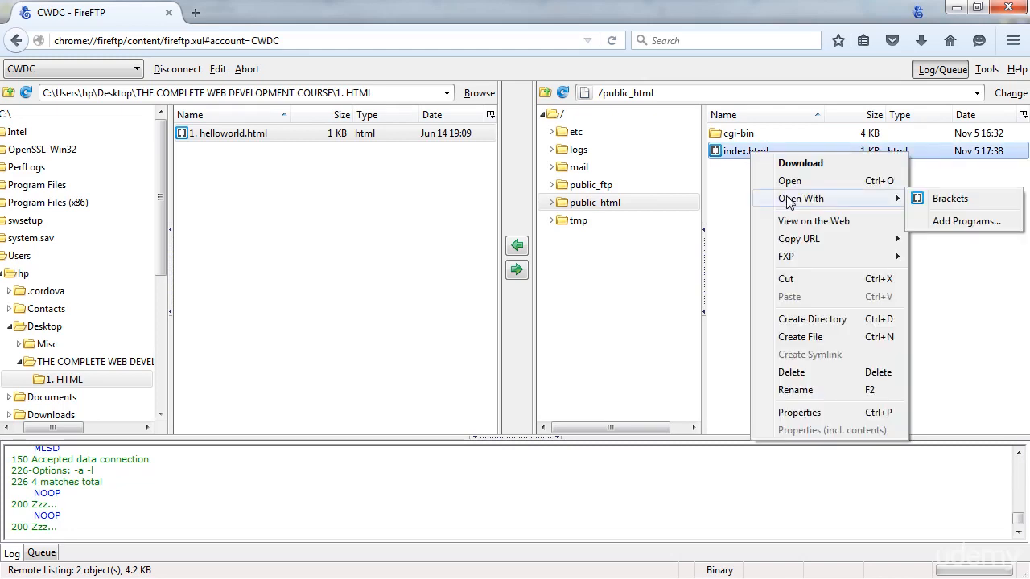
pyautogui.click(957, 223)
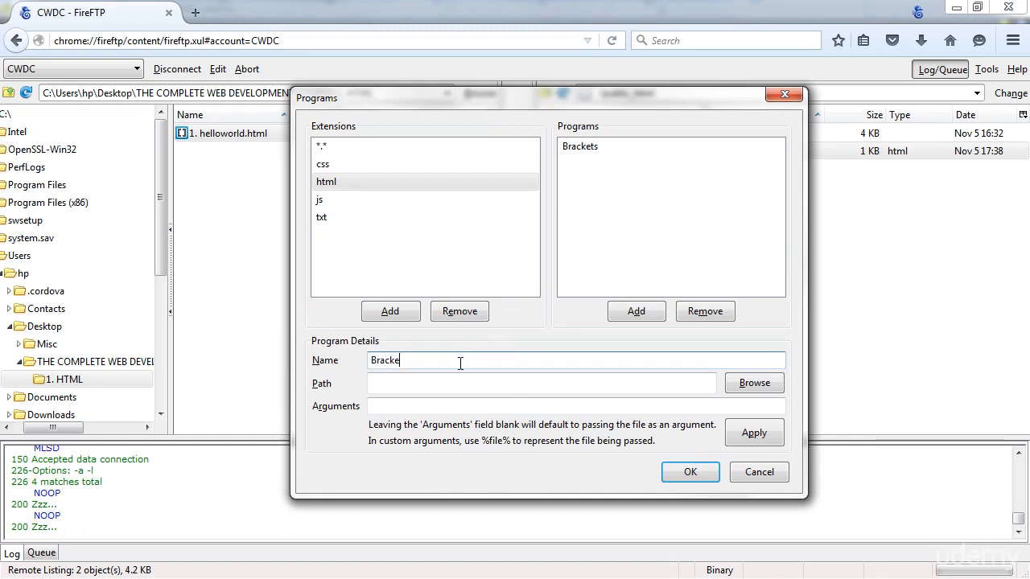
pyautogui.write('s')
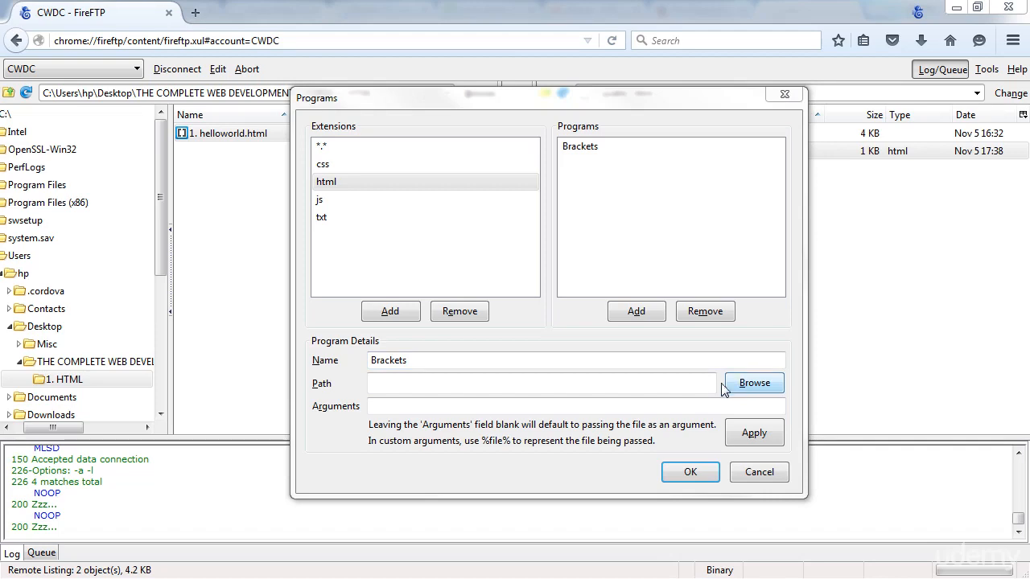
# Set the program path to C:\Program Files (x86)\Brackets\Brackets.exe, then apply and accept the program settings
pyautogui.click(764, 390)
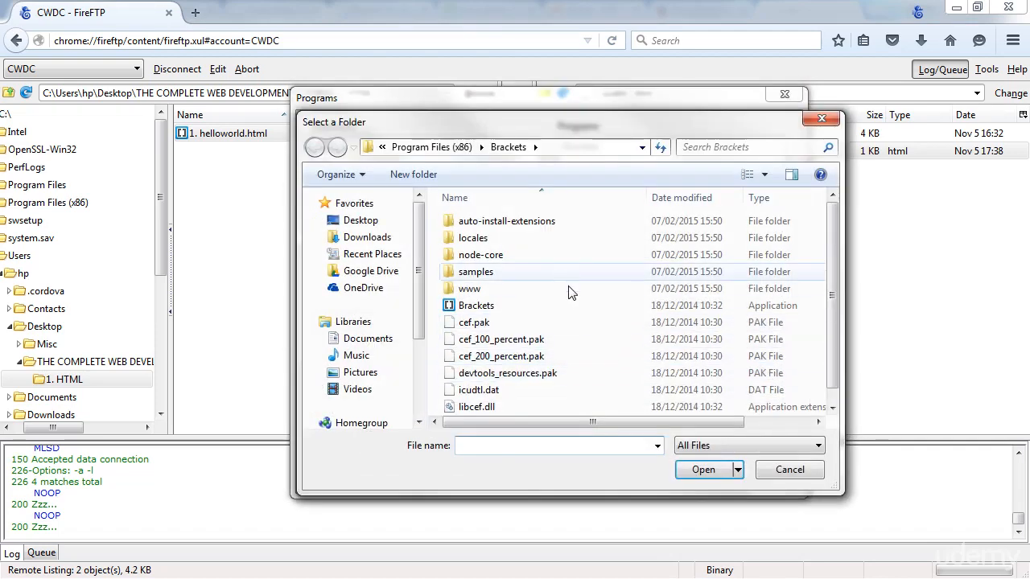
pyautogui.click(431, 147)
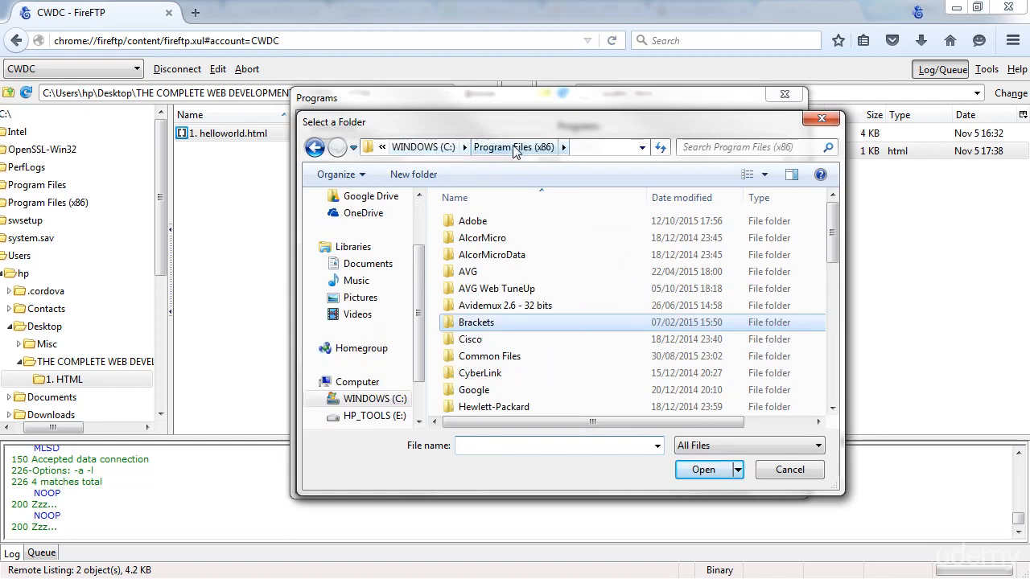
pyautogui.doubleClick(485, 323)
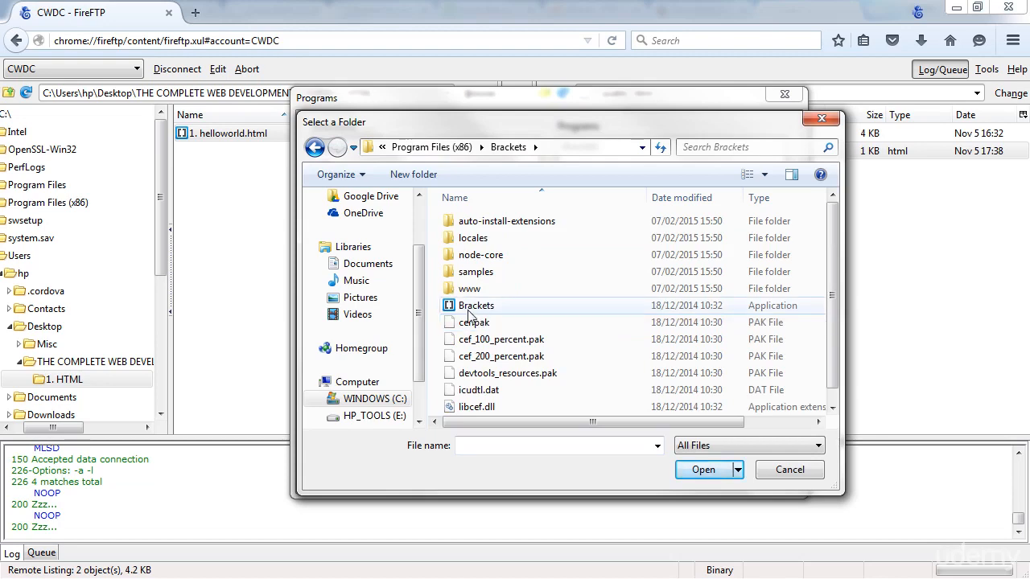
pyautogui.doubleClick(471, 308)
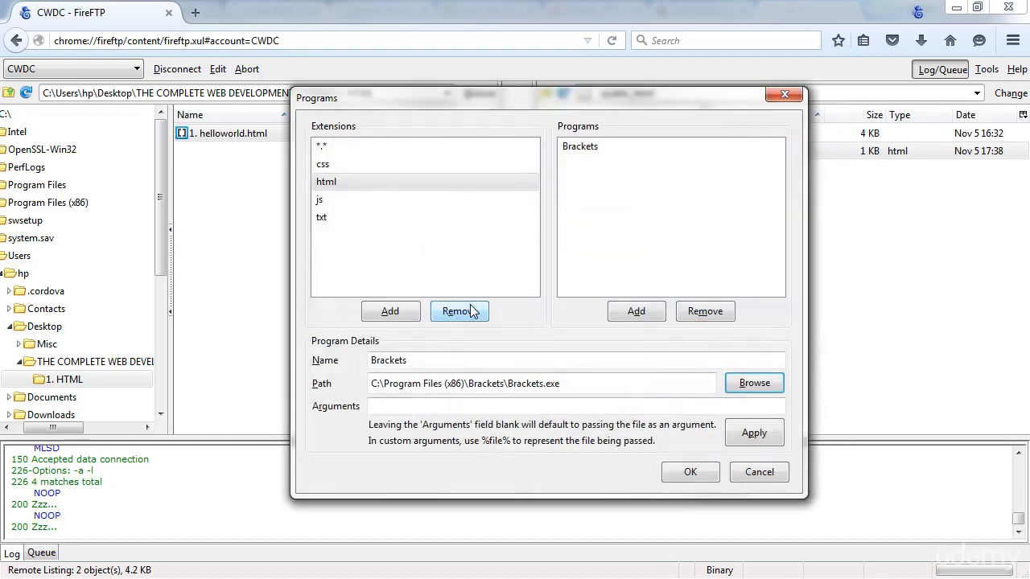
pyautogui.click(642, 361)
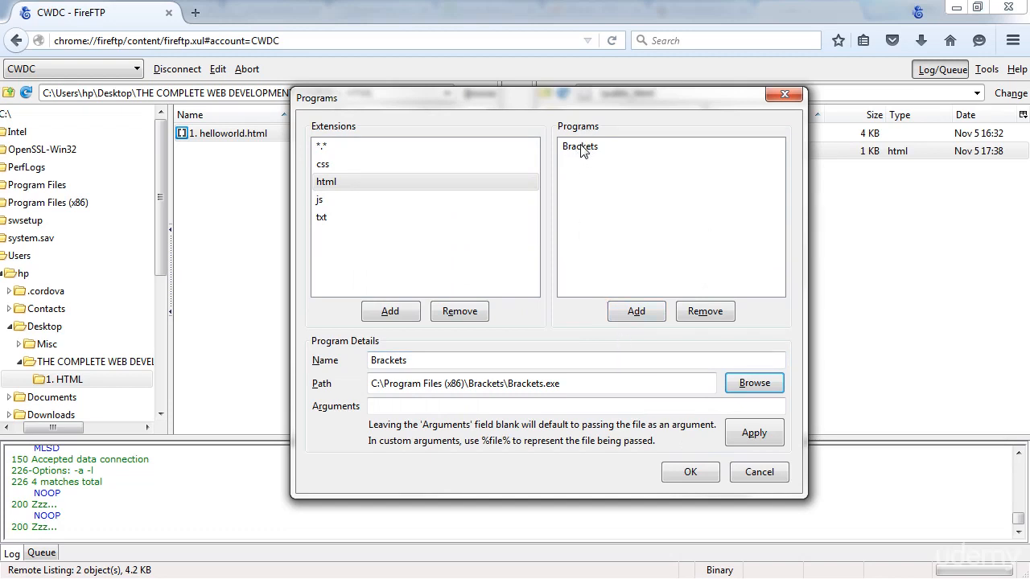
pyautogui.click(748, 438)
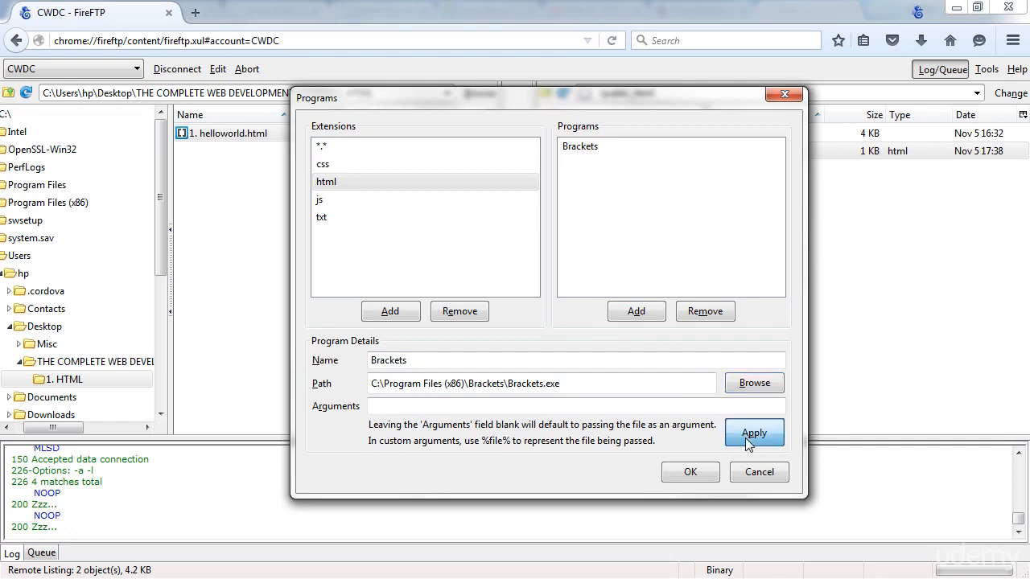
pyautogui.click(688, 475)
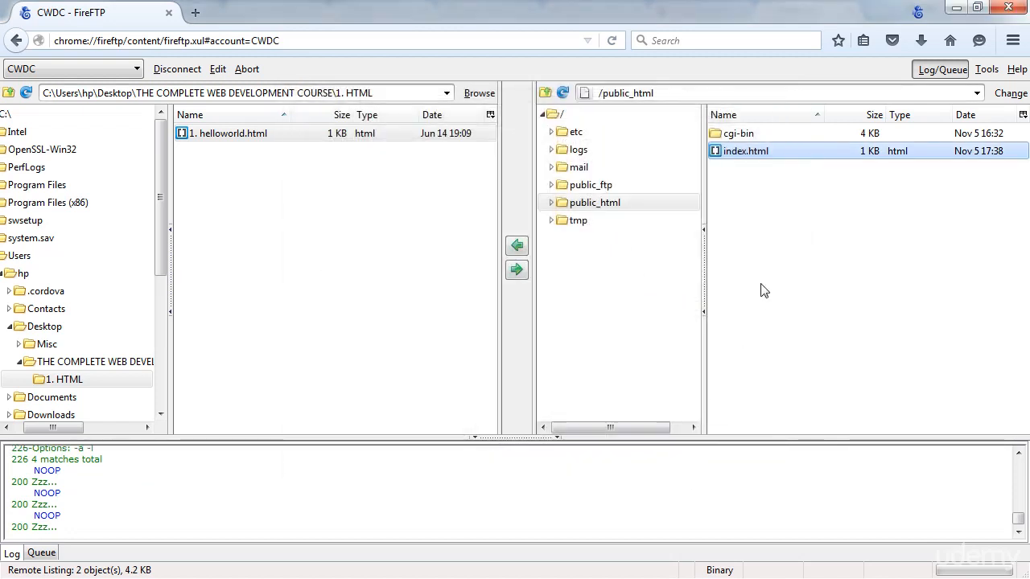
# Open the remote index.html from public_html in Brackets
pyautogui.click(765, 240)
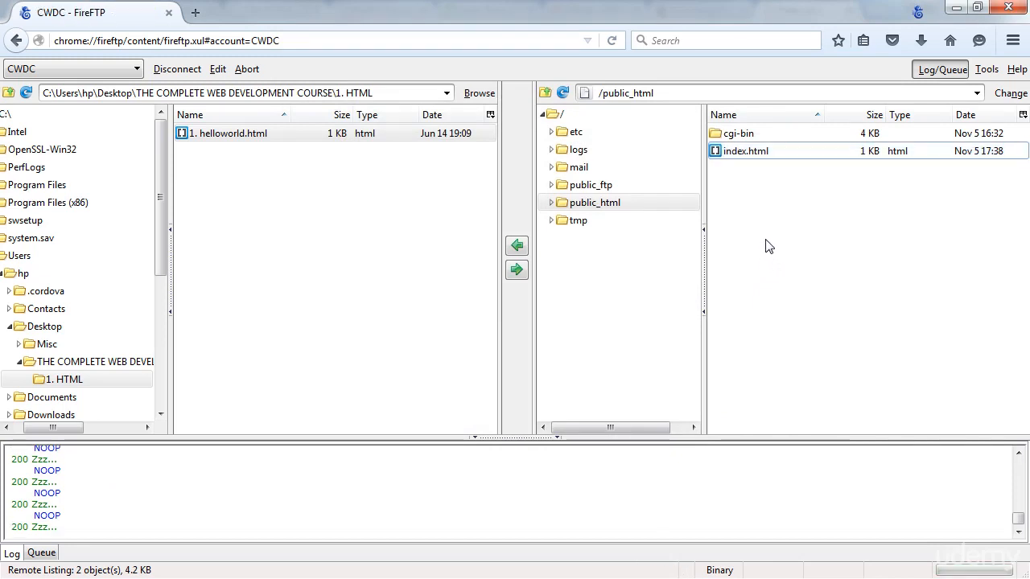
pyautogui.rightClick(746, 157)
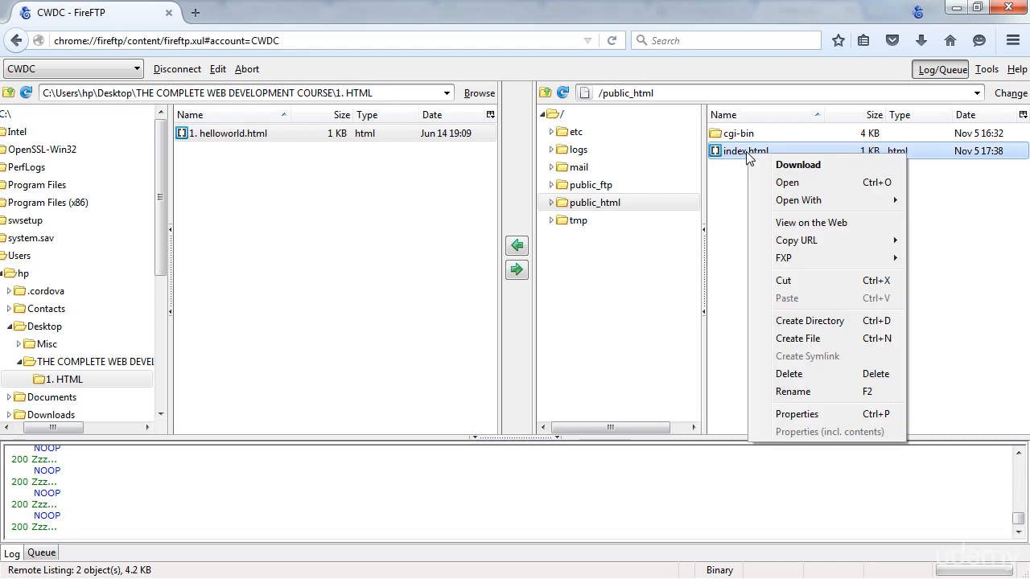
pyautogui.moveTo(814, 201)
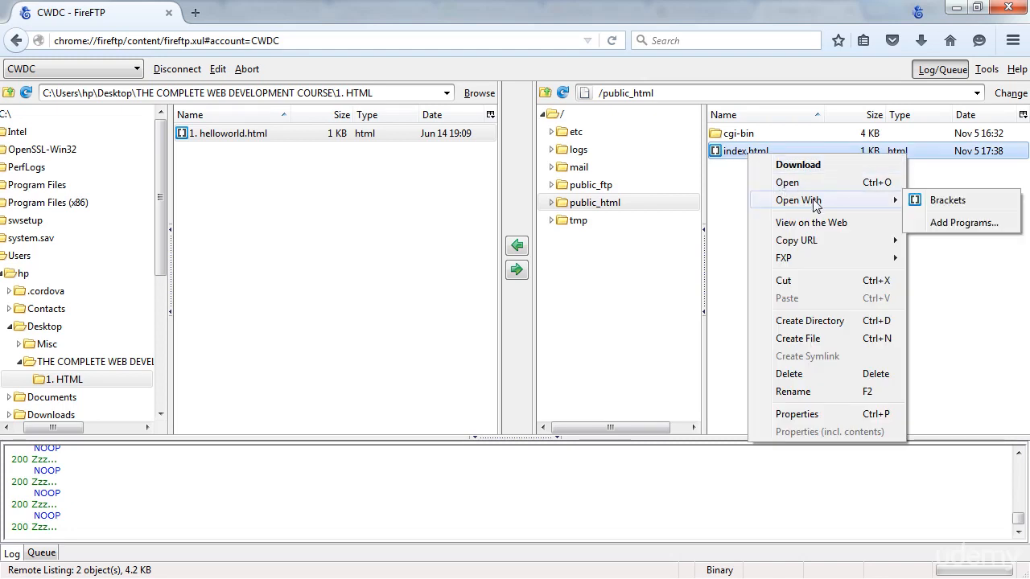
pyautogui.click(726, 218)
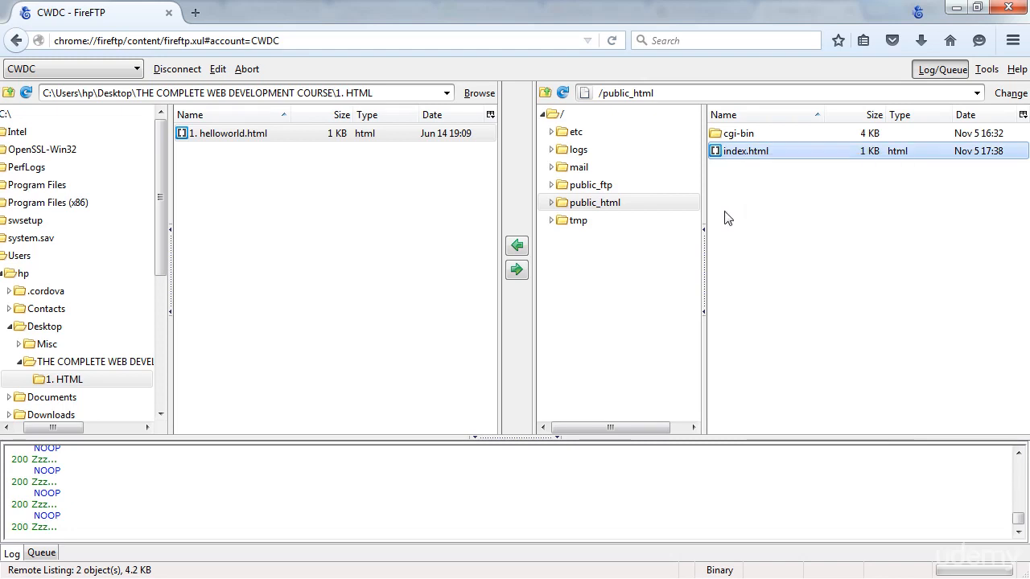
pyautogui.click(742, 155)
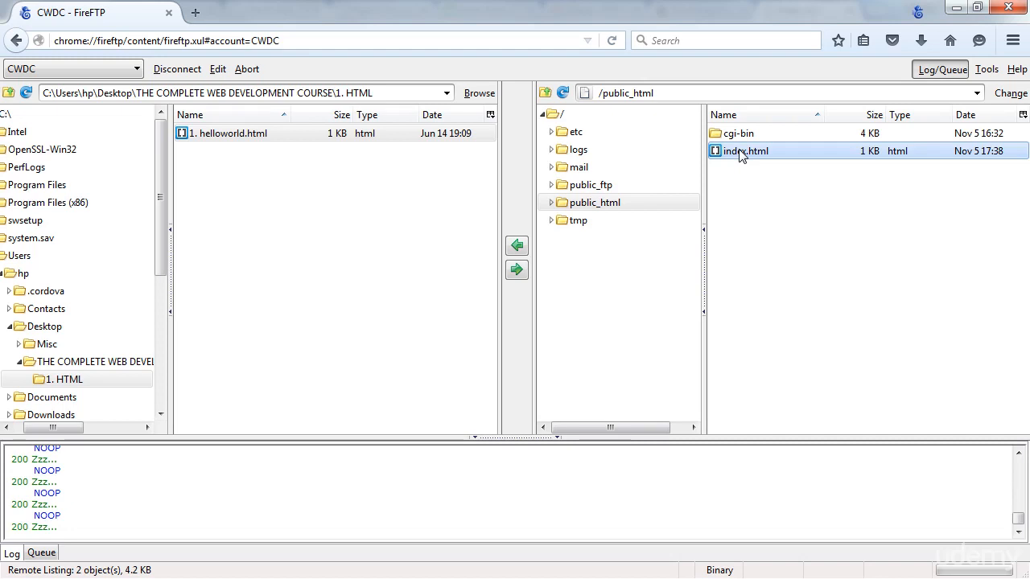
pyautogui.doubleClick(742, 155)
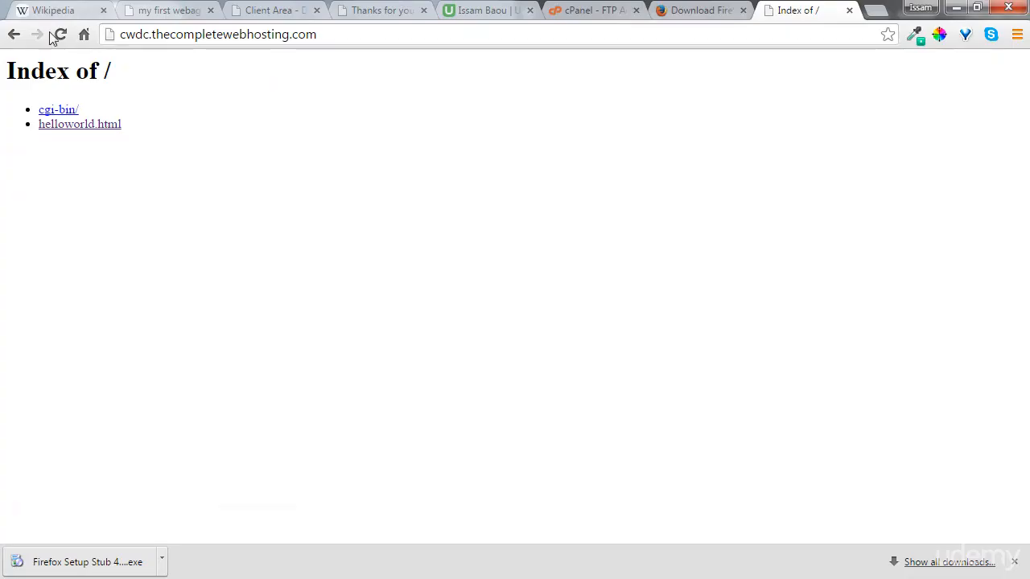
# Switch to Chrome, reload cwdc.thecompletewebhosting.com, and place the browser window side by side with Brackets
pyautogui.click(60, 37)
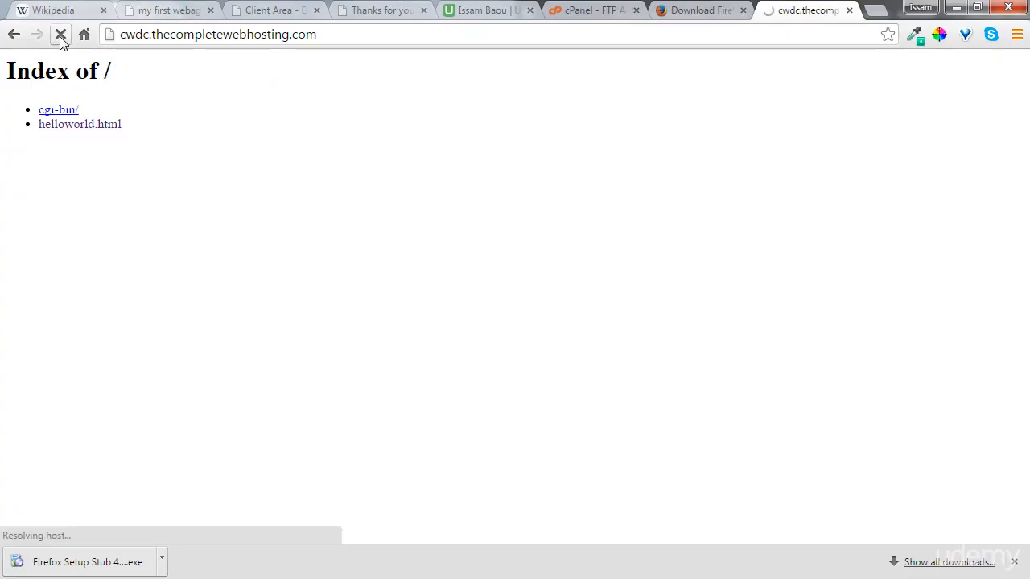
pyautogui.press('super+Left')
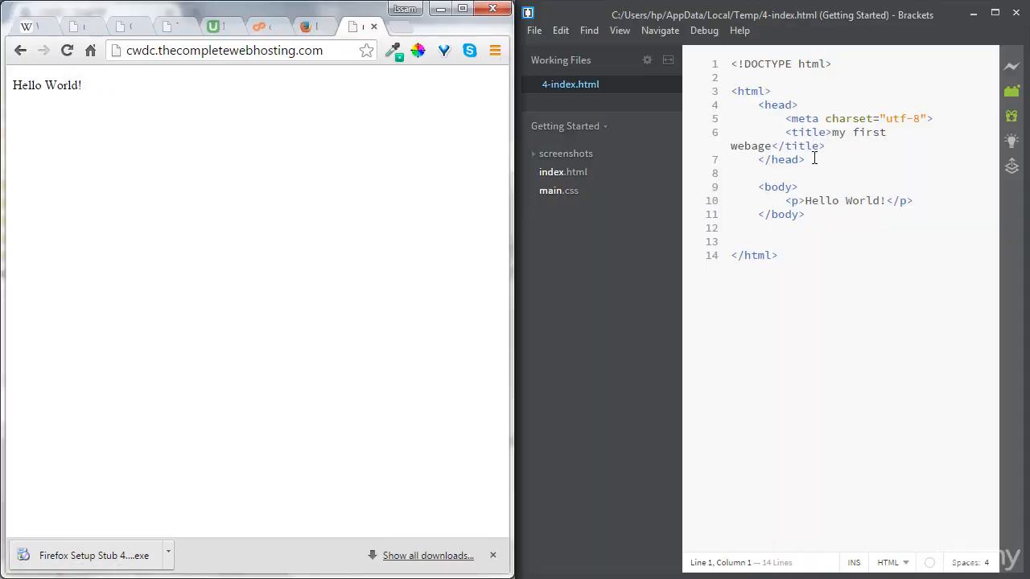
# Insert 22222 after "Hello World" in the body paragraph in Brackets, save the file, and reload the site in Chrome
pyautogui.click(887, 206)
pyautogui.write('22222')
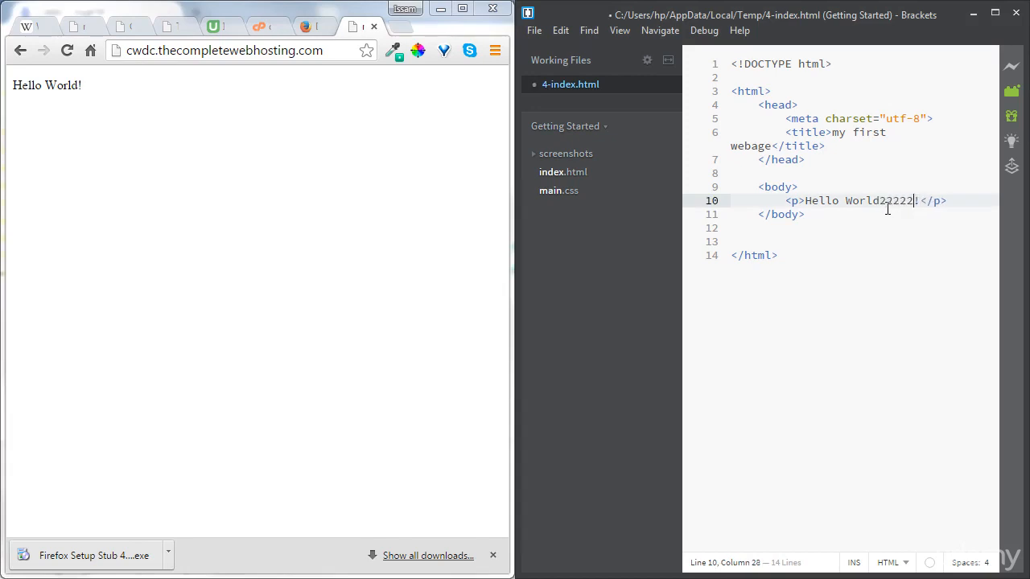
pyautogui.hotkey('ctrl', 's')
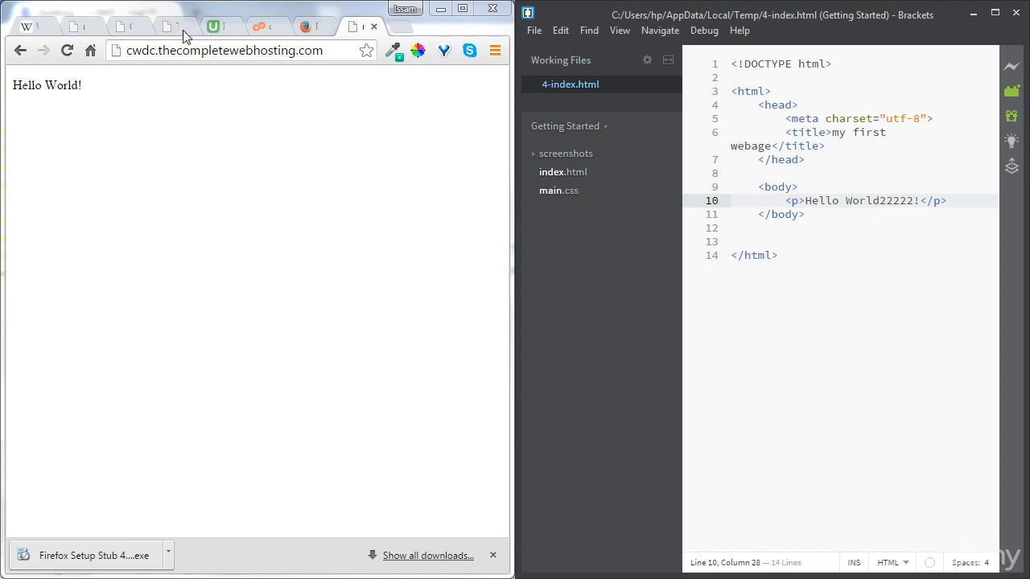
pyautogui.click(69, 53)
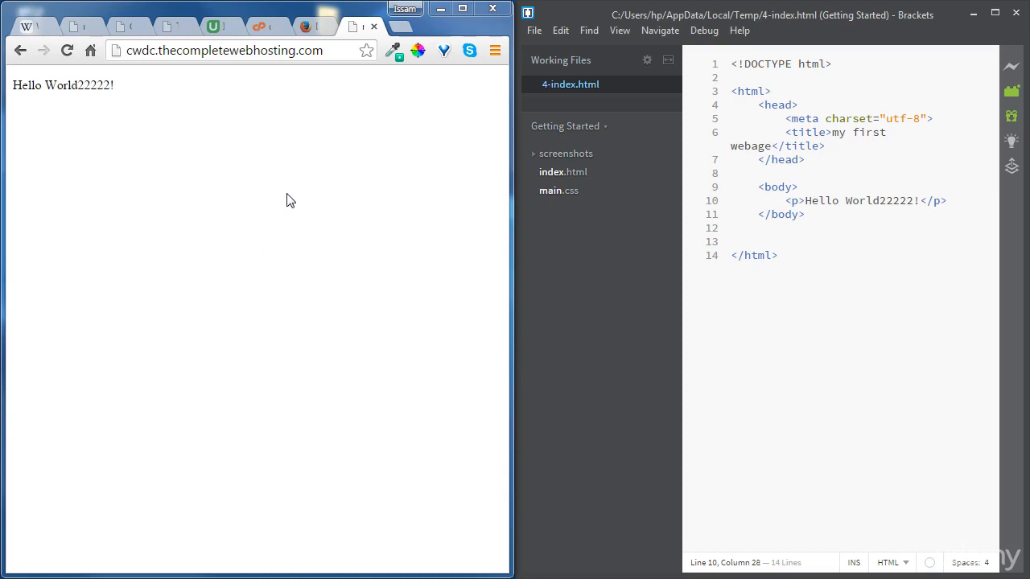
# Return to cPanel in Chrome and disable UNIXy Varnish caching for the domain cwdc.thecompletewebhosting.com, submitting the change
pyautogui.click(264, 28)
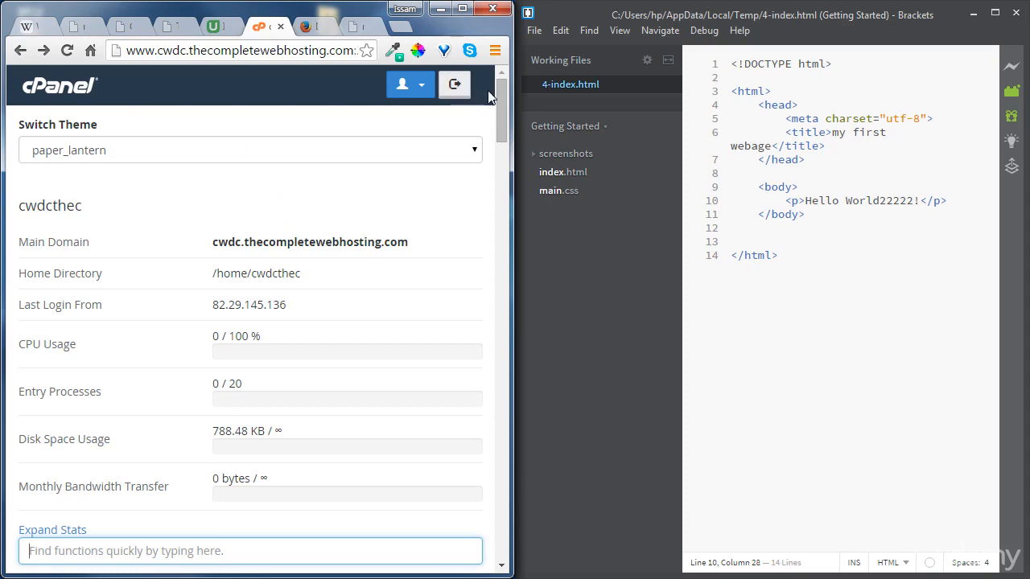
pyautogui.scroll(-10, 503, 273)
pyautogui.moveTo(503, 274); pyautogui.dragTo(508, 475)
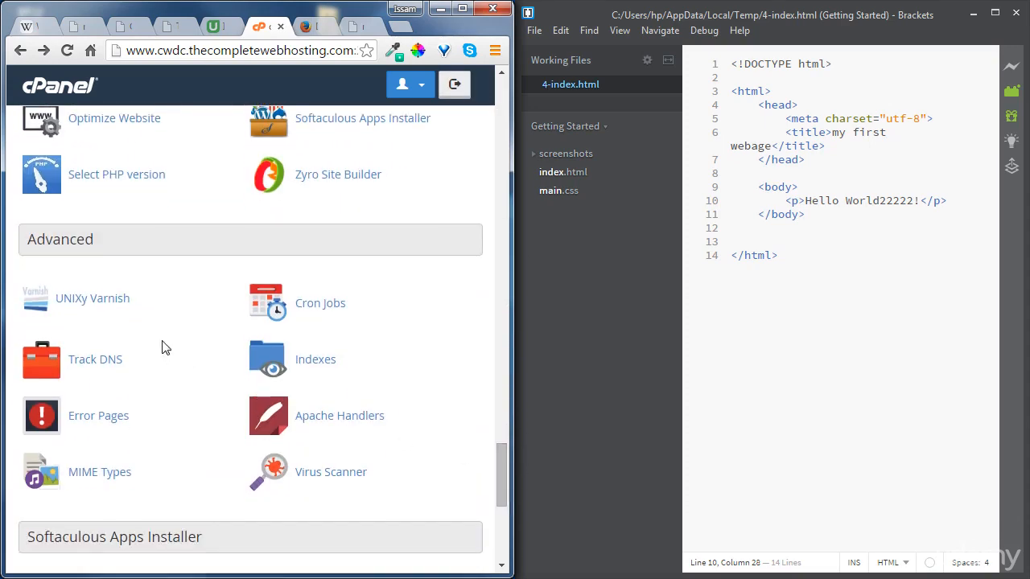
pyautogui.click(80, 304)
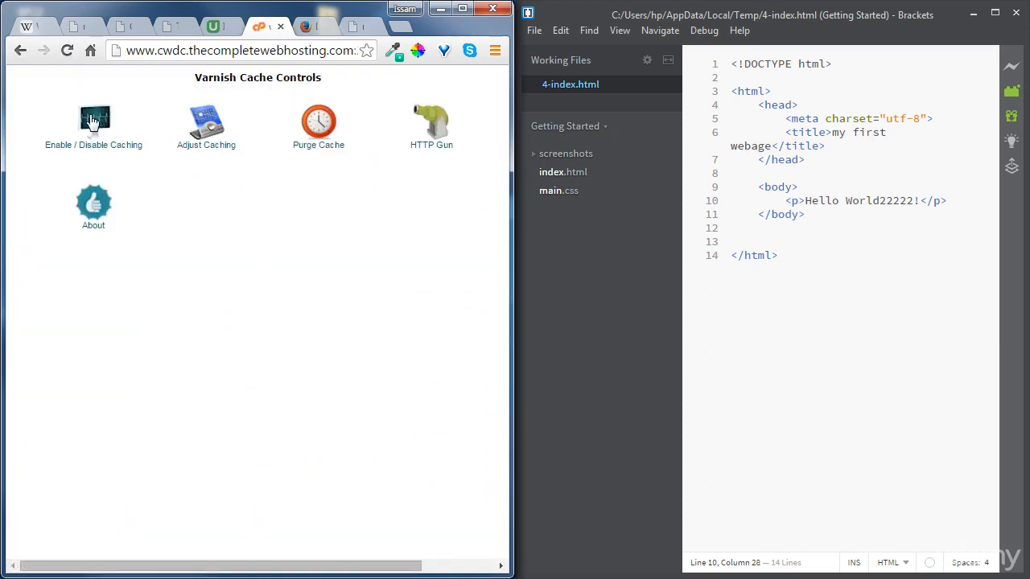
pyautogui.click(109, 152)
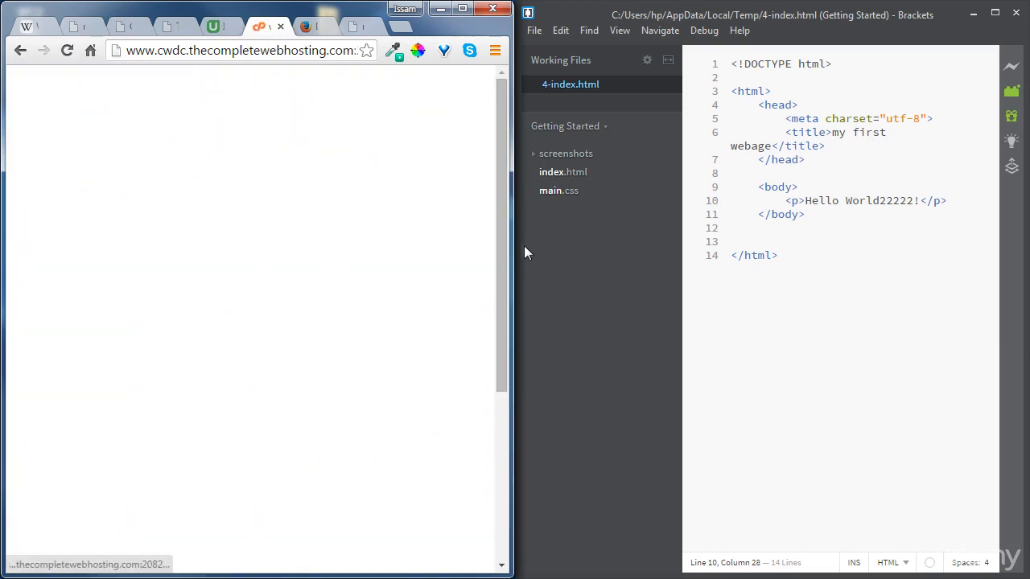
pyautogui.moveTo(509, 255); pyautogui.dragTo(516, 458)
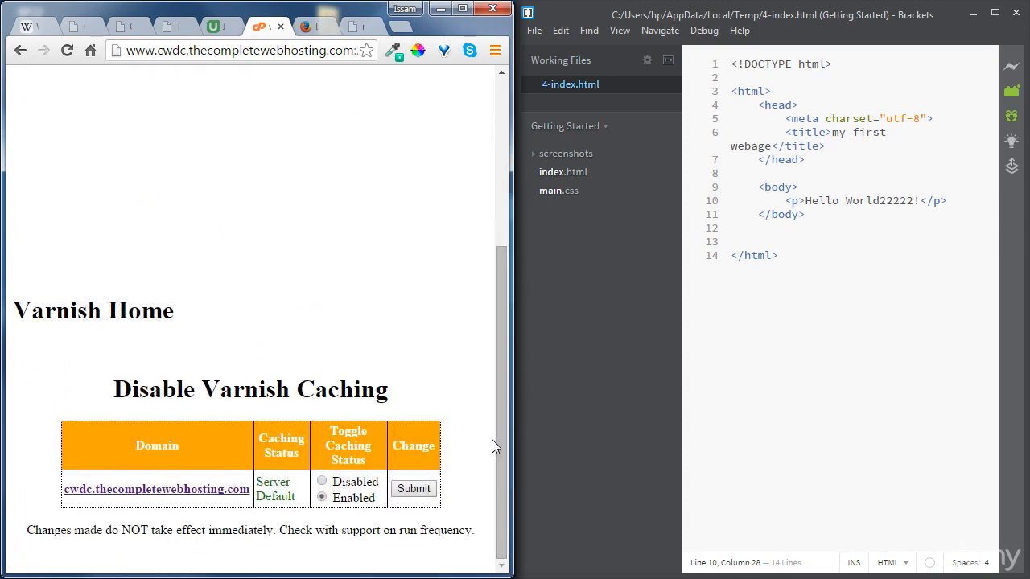
pyautogui.click(322, 482)
pyautogui.click(410, 497)
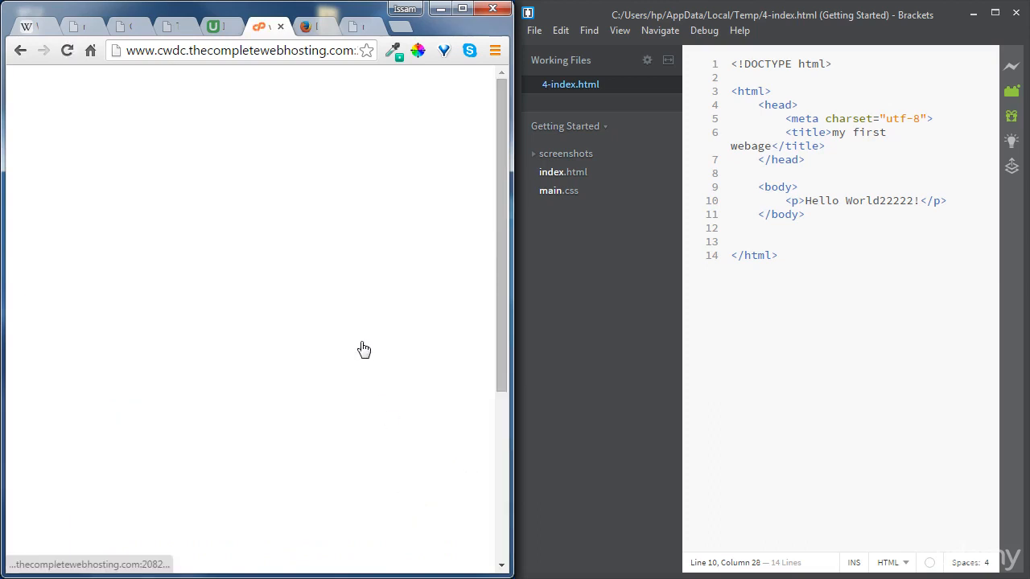
# Return to the site's page, replace 22222 with 555555 in the Brackets paragraph, save the file, and reload the page in Chrome
pyautogui.click(320, 29)
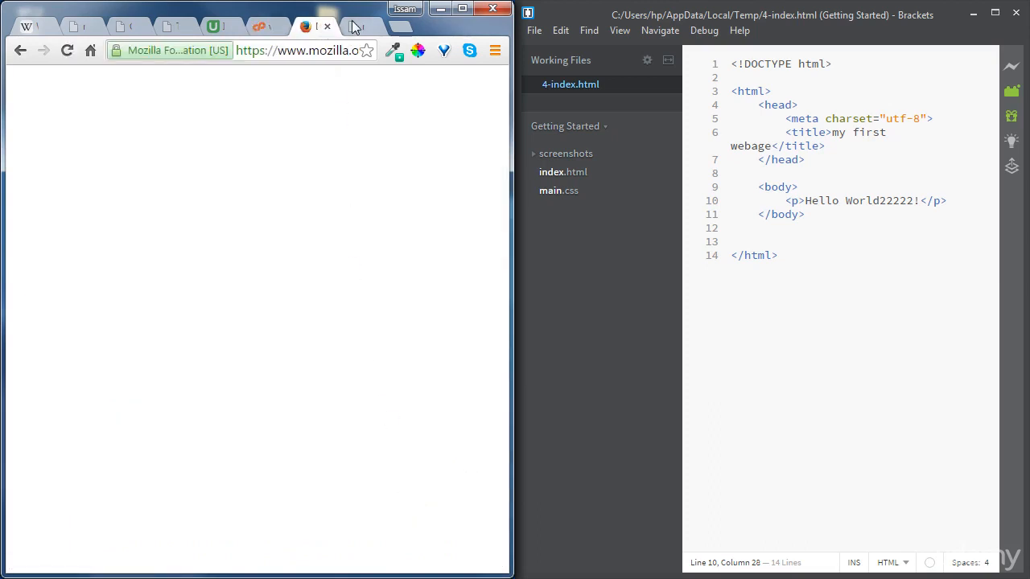
pyautogui.click(356, 27)
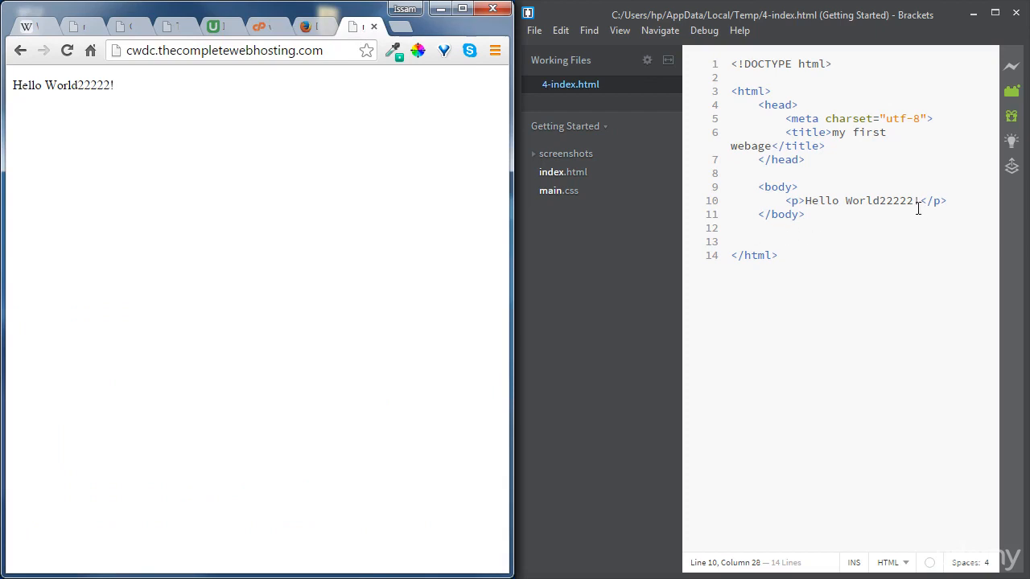
pyautogui.moveTo(916, 202); pyautogui.dragTo(880, 203)
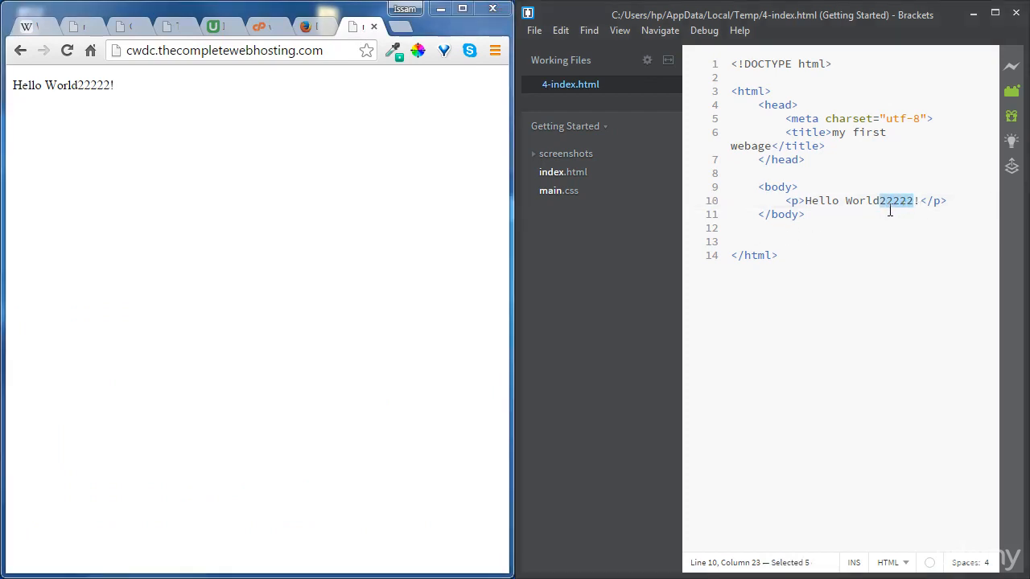
pyautogui.write('555555')
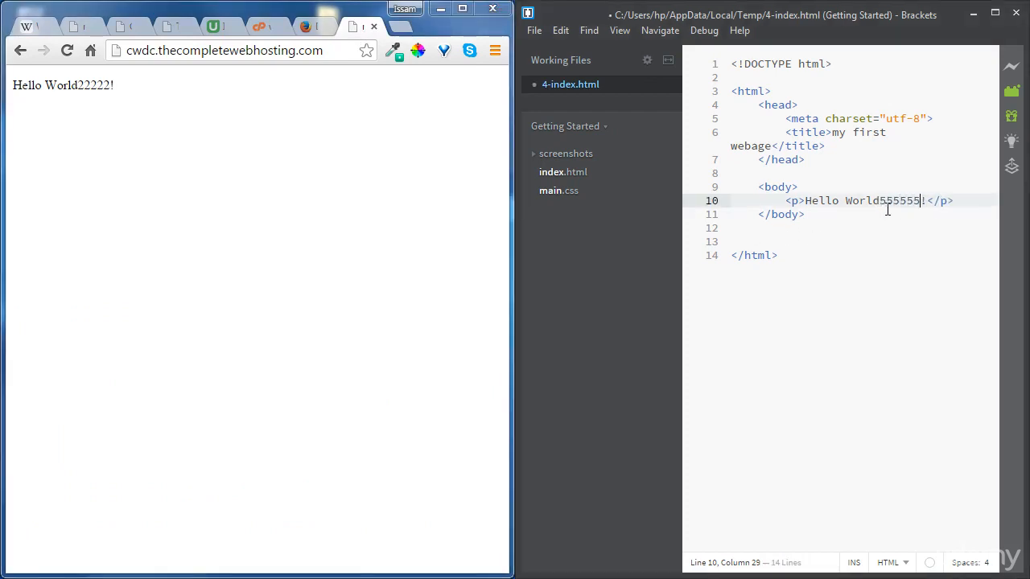
pyautogui.hotkey('ctrl', 's')
pyautogui.click(66, 50)
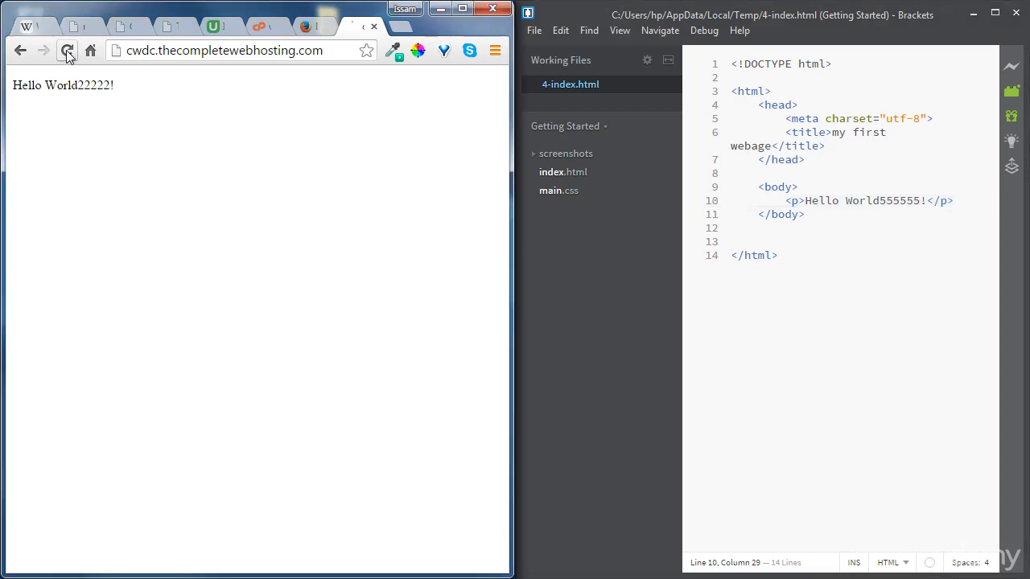